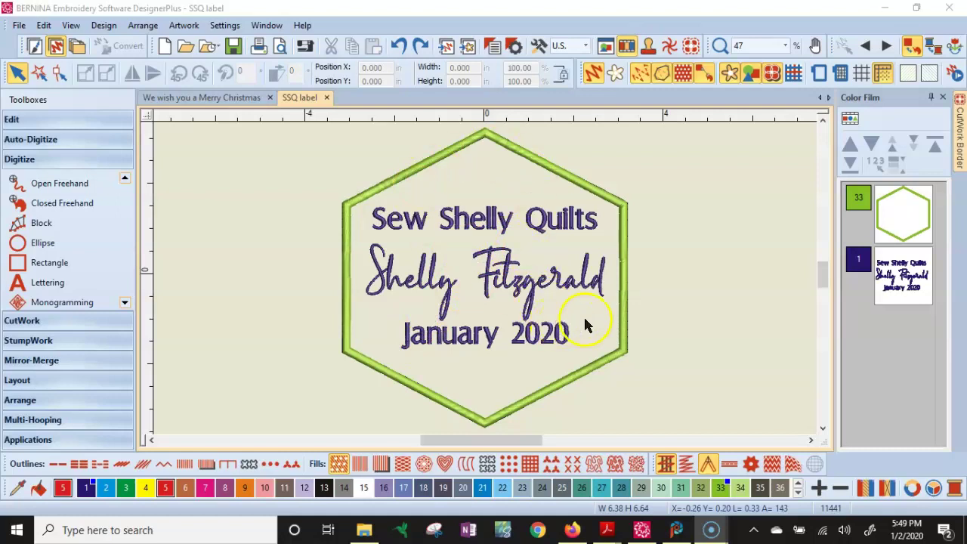
Give the green hexagon outline a pull compensation of 0.40 mm in its stitch effects
click(908, 240)
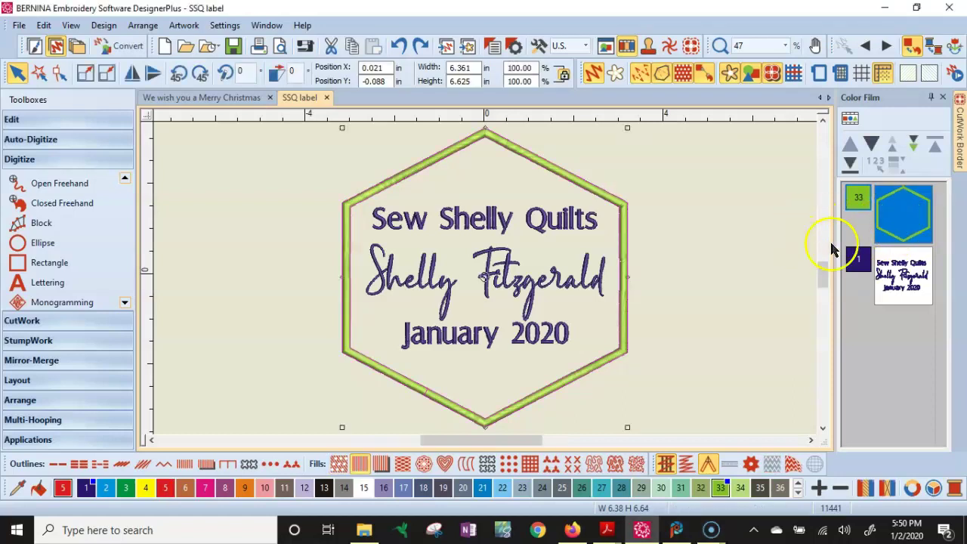
click(890, 234)
click(516, 50)
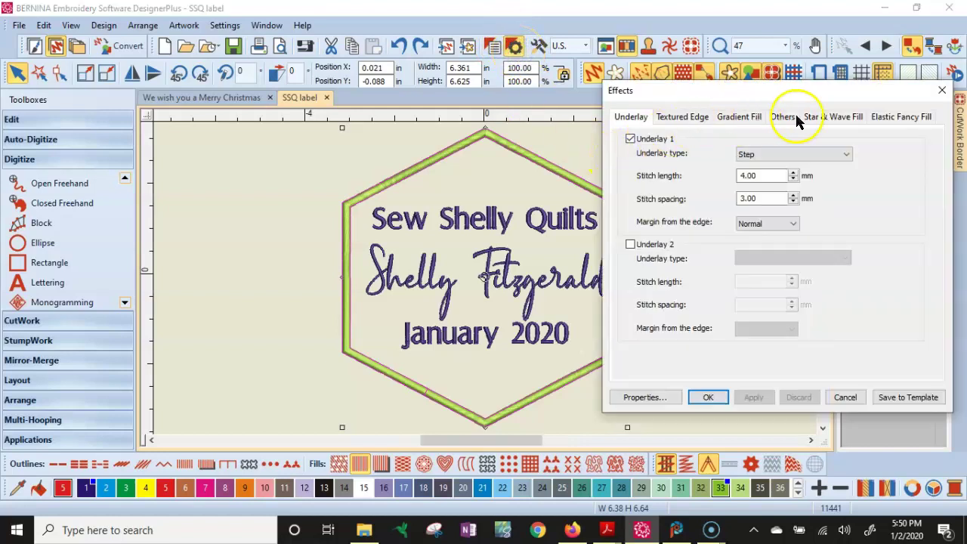
click(781, 118)
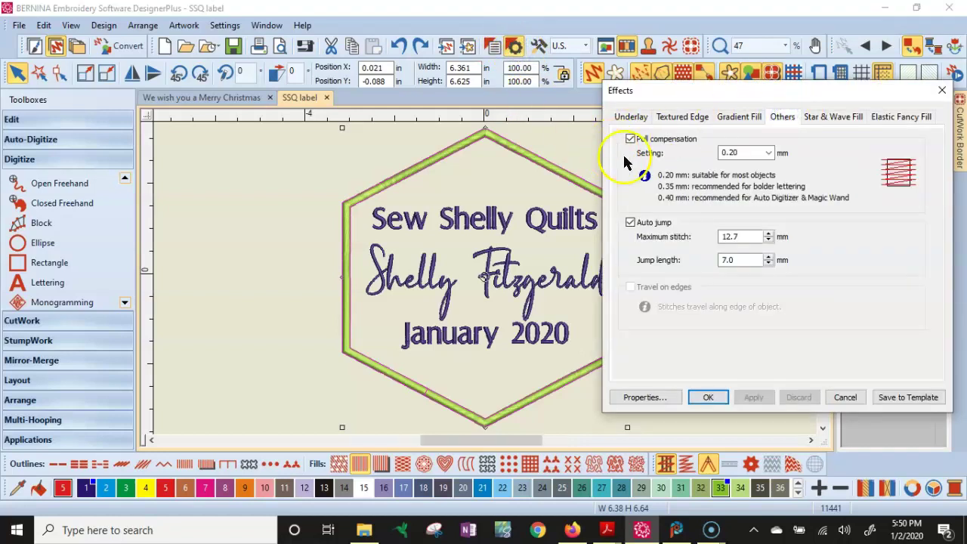
click(746, 154)
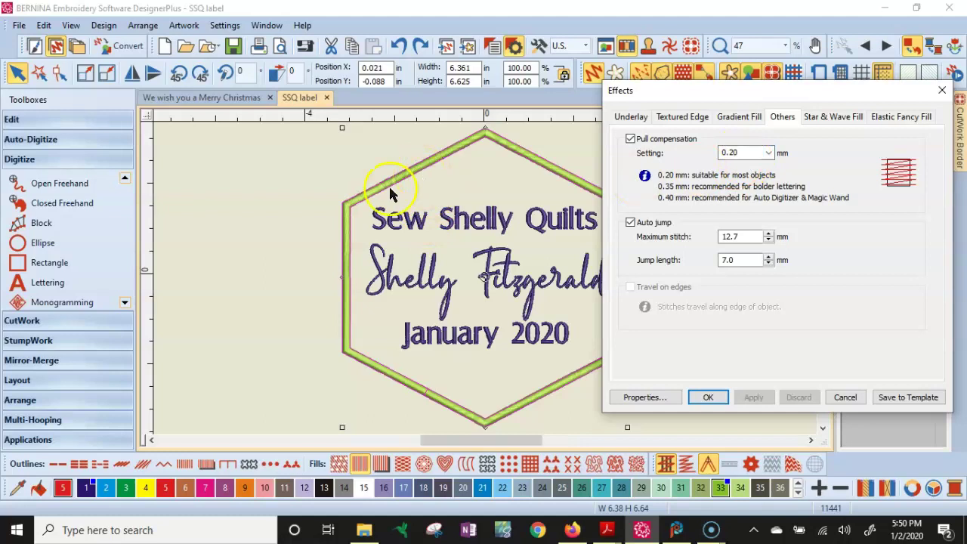
scroll(346, 270, up, 1)
scroll(485, 283, up, 1)
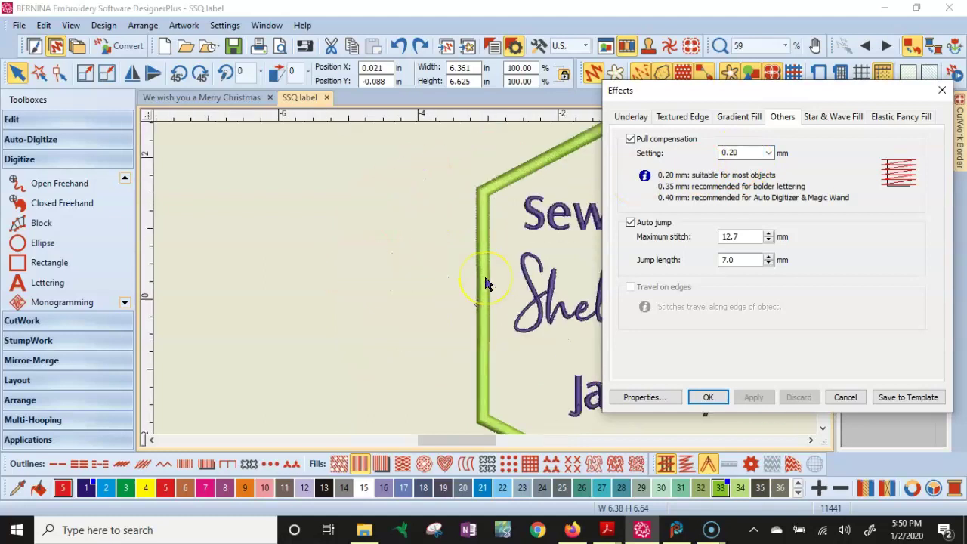
scroll(486, 283, up, 5)
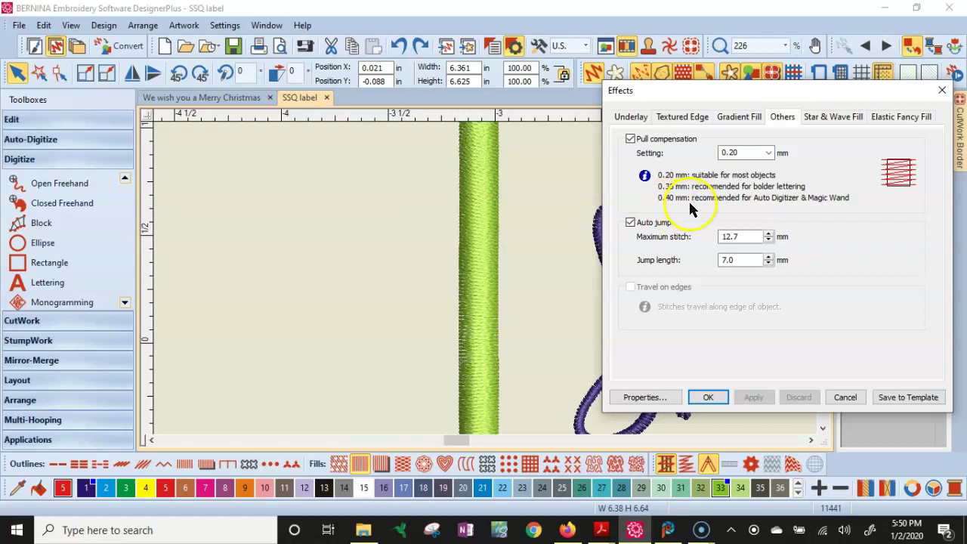
click(768, 152)
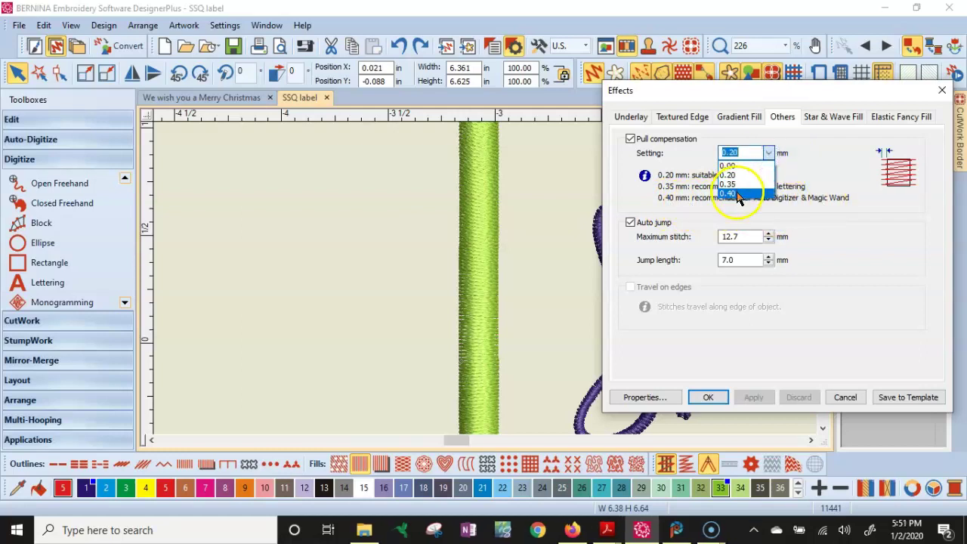
click(736, 195)
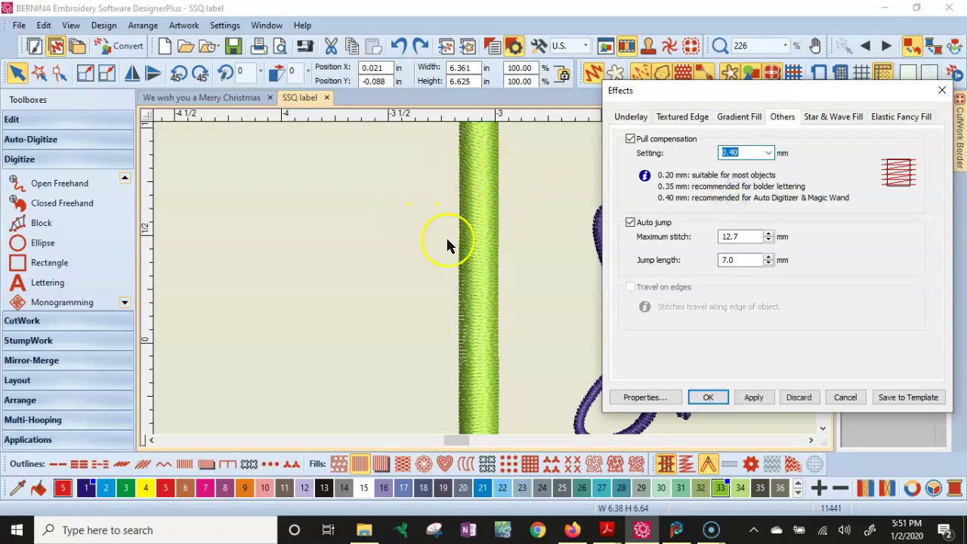
click(755, 397)
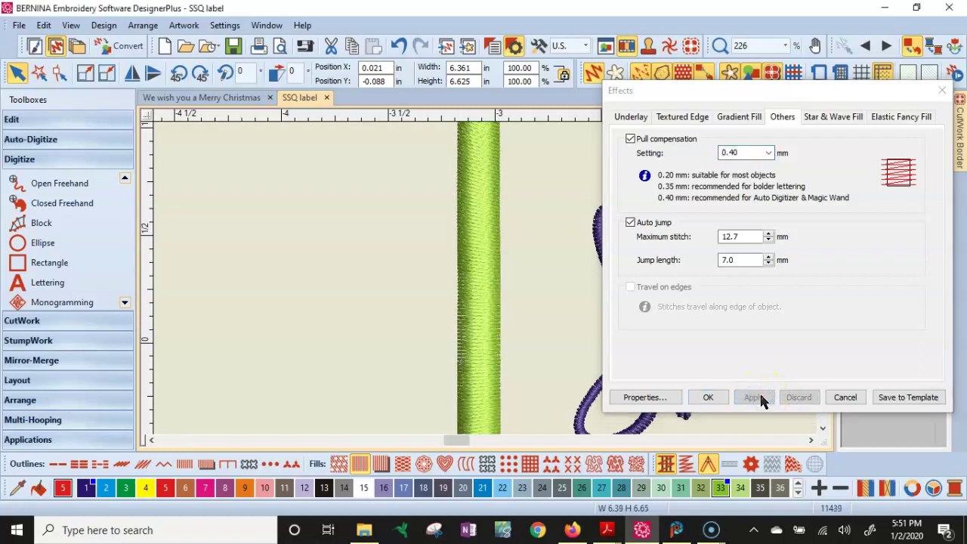
Close the hexagon's effects, then set the purple lettering's pull compensation to 0.35 mm
click(710, 397)
key(1)
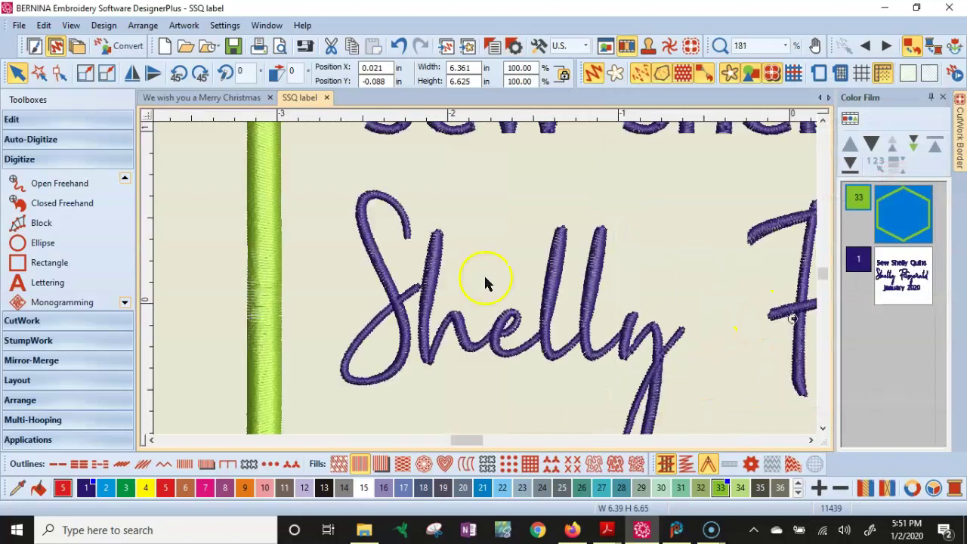
click(895, 293)
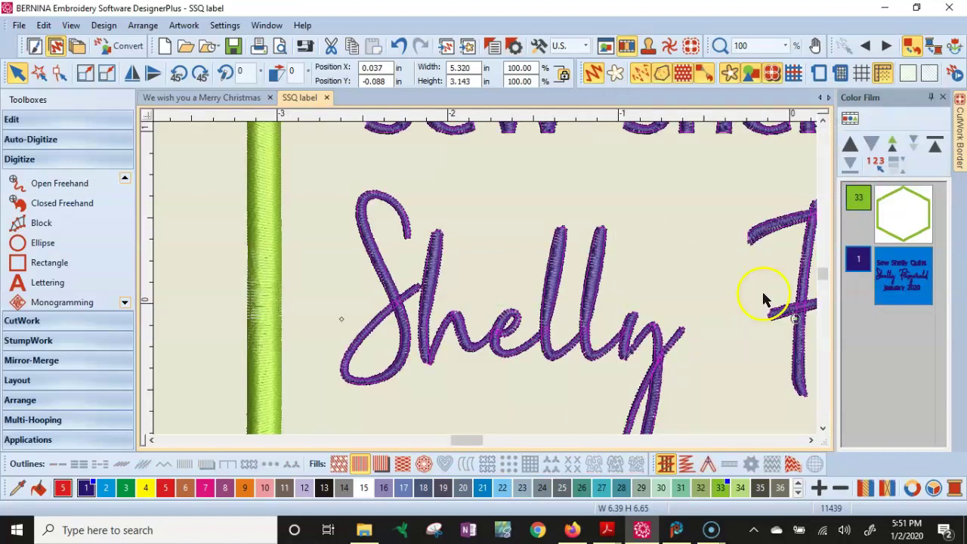
click(514, 47)
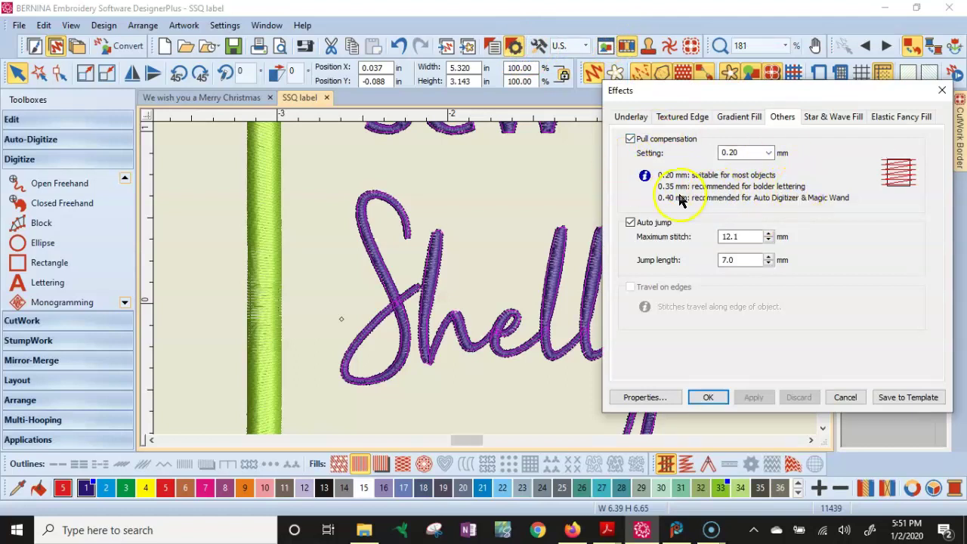
click(769, 153)
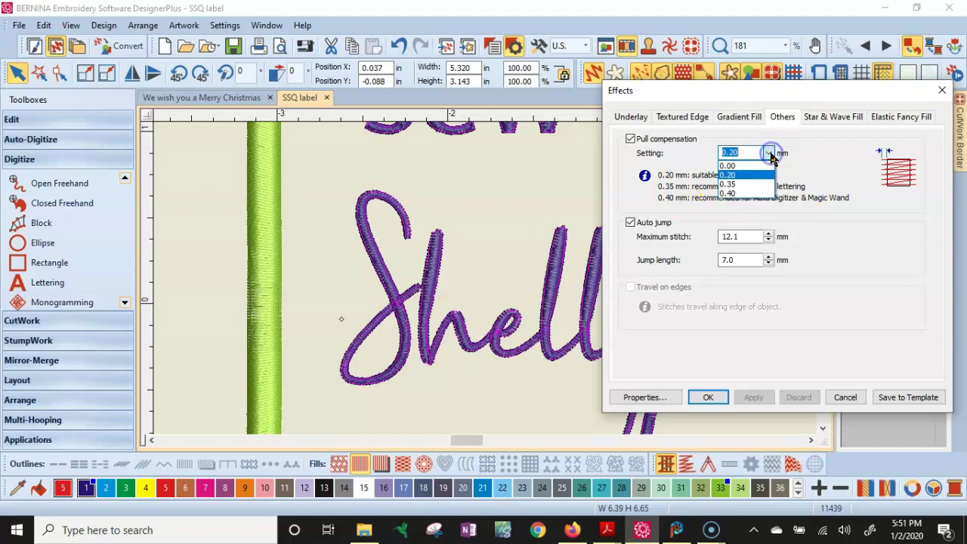
click(731, 185)
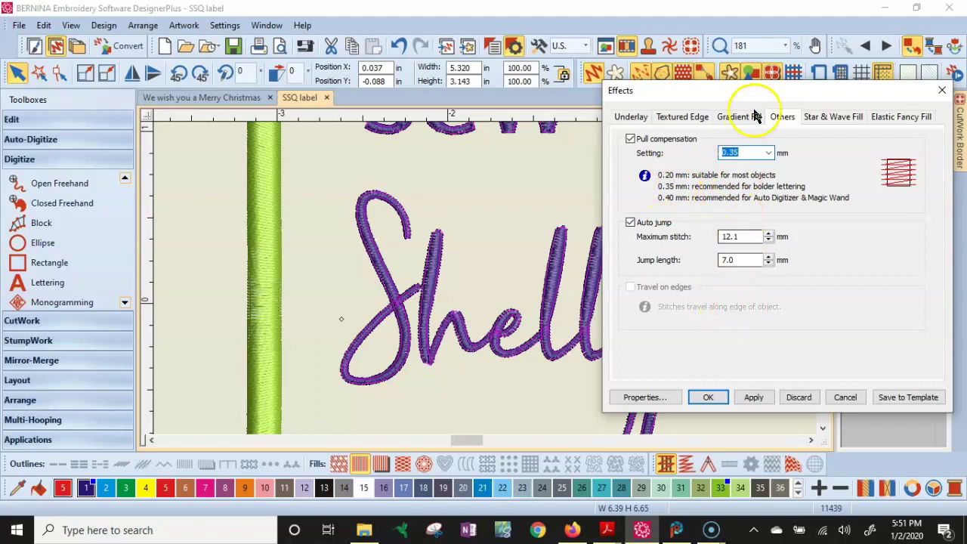
Apply the 0.35 mm compensation to the lettering, inspect the result, and close the settings
drag(764, 94, 859, 100)
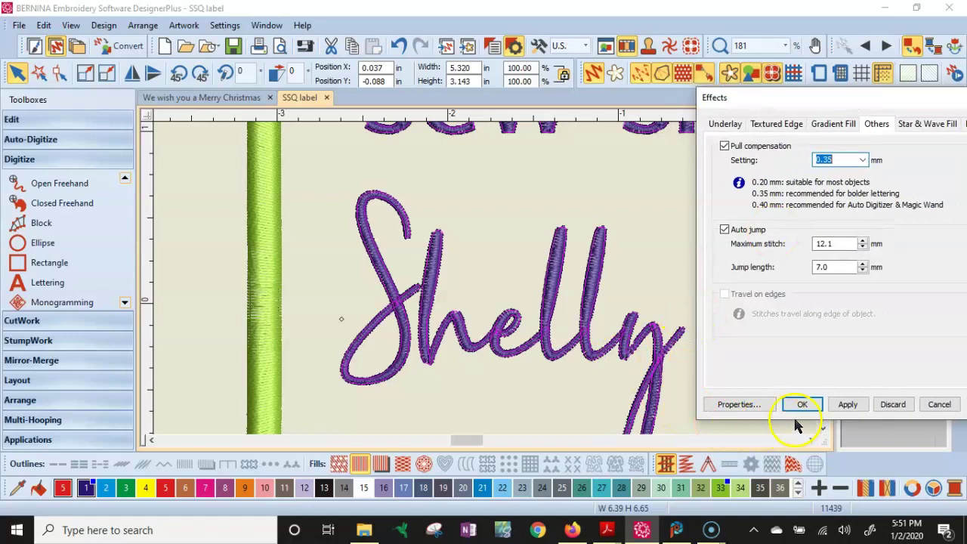
click(844, 408)
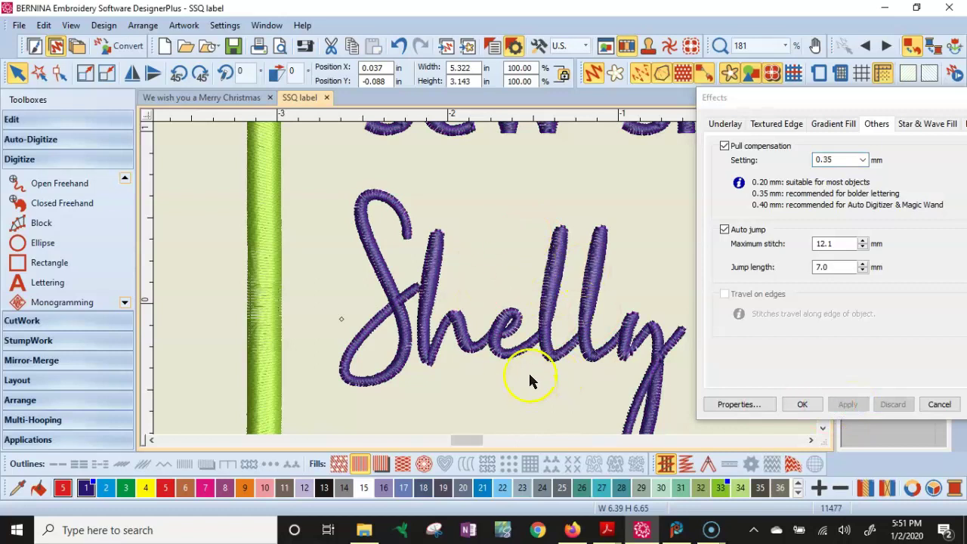
scroll(483, 276, down, 1)
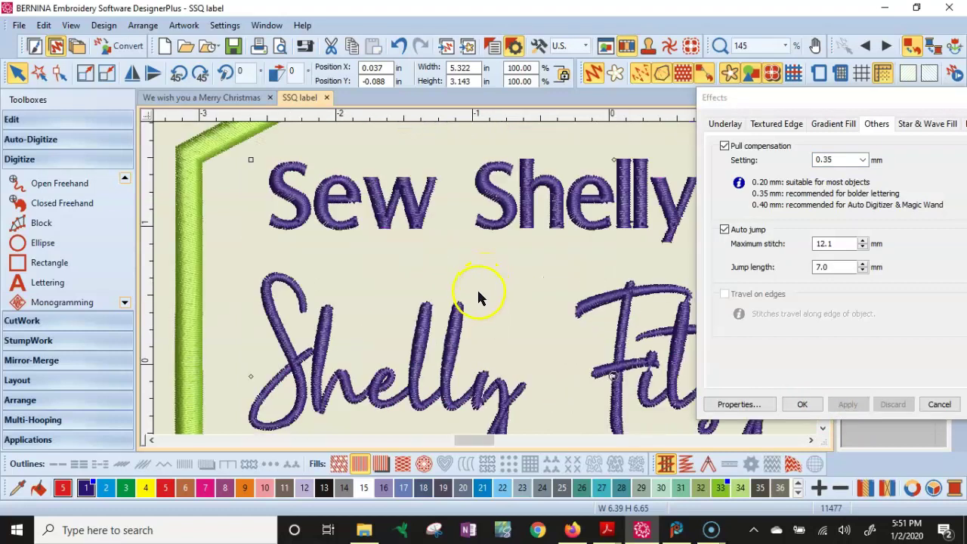
scroll(482, 274, down, 3)
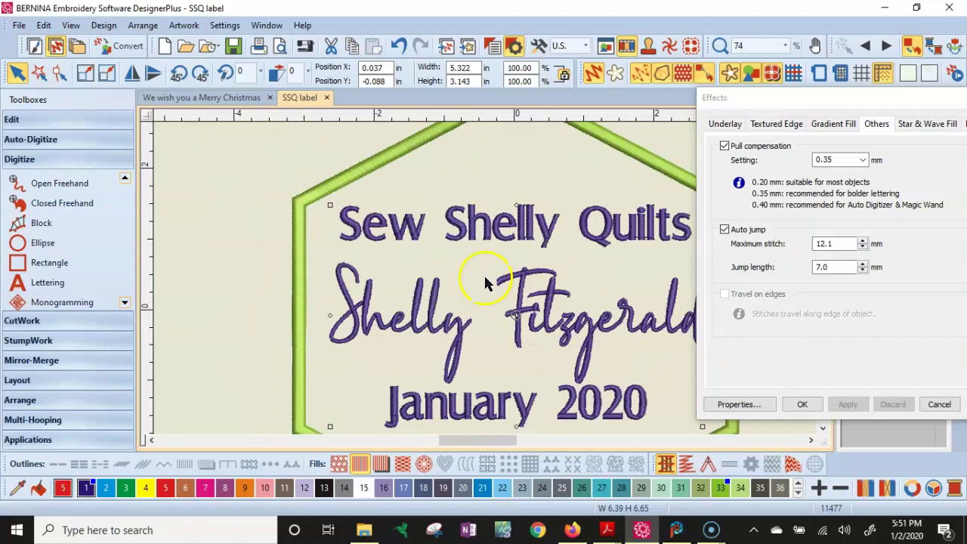
scroll(485, 283, up, 1)
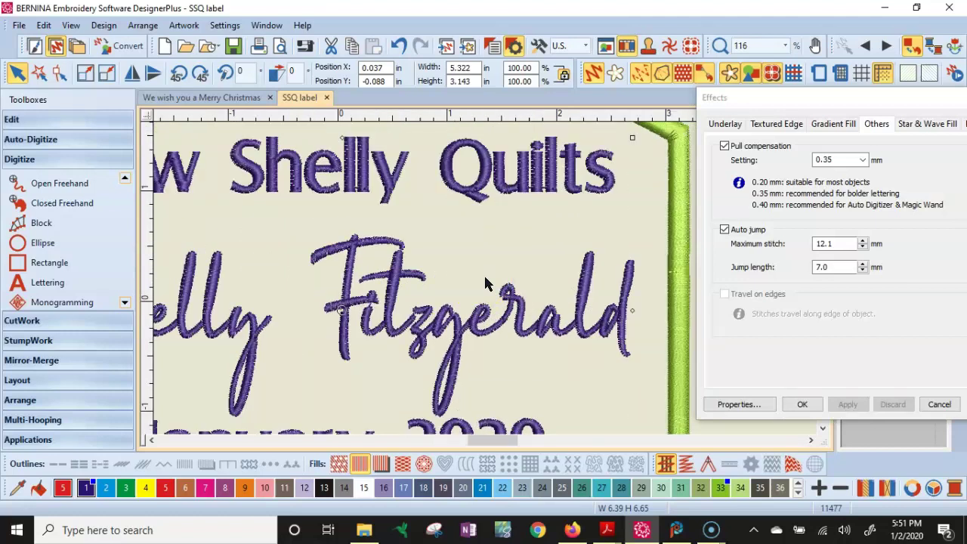
scroll(484, 282, down, 1)
scroll(484, 282, down, 1)
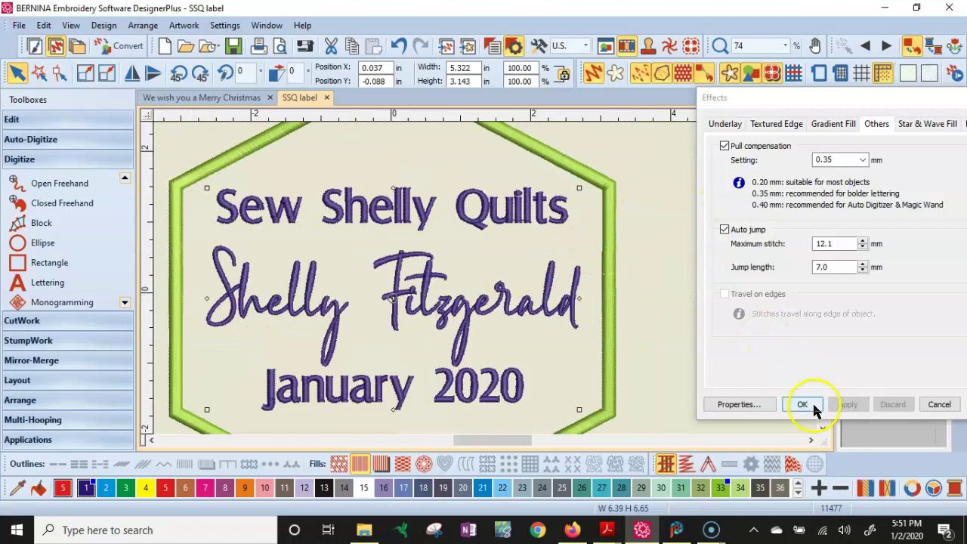
drag(846, 99, 724, 101)
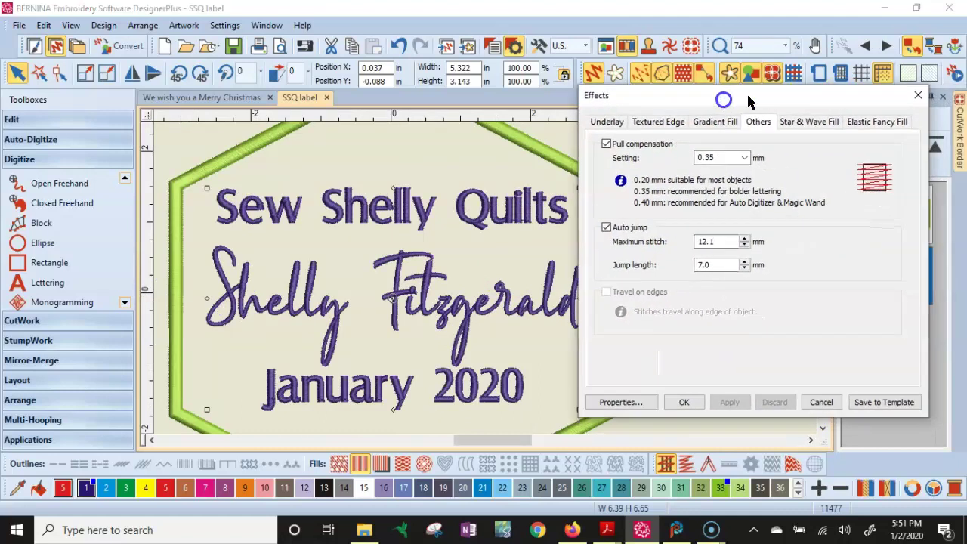
click(917, 95)
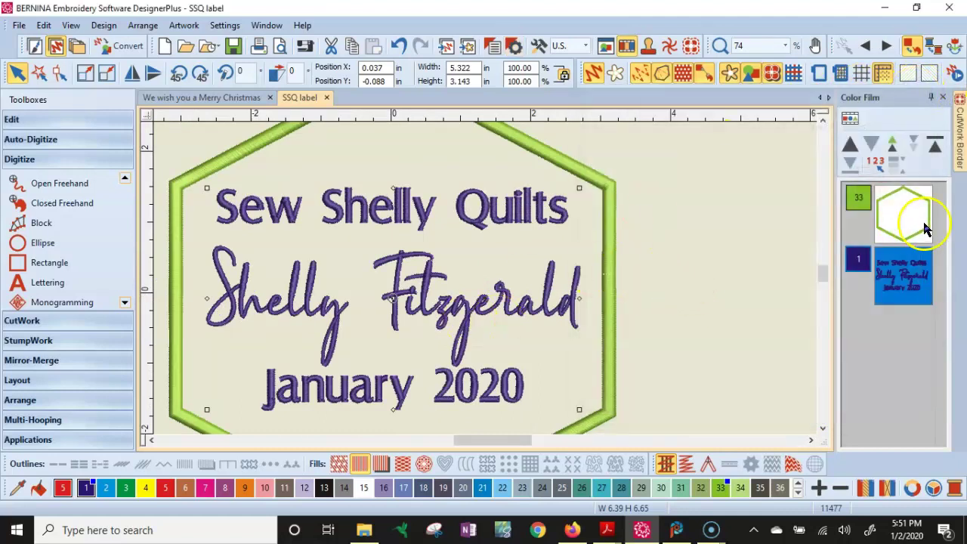
Add a single 0.030 in offset outline in colour 5 around the hexagon, with object outlines off
click(912, 218)
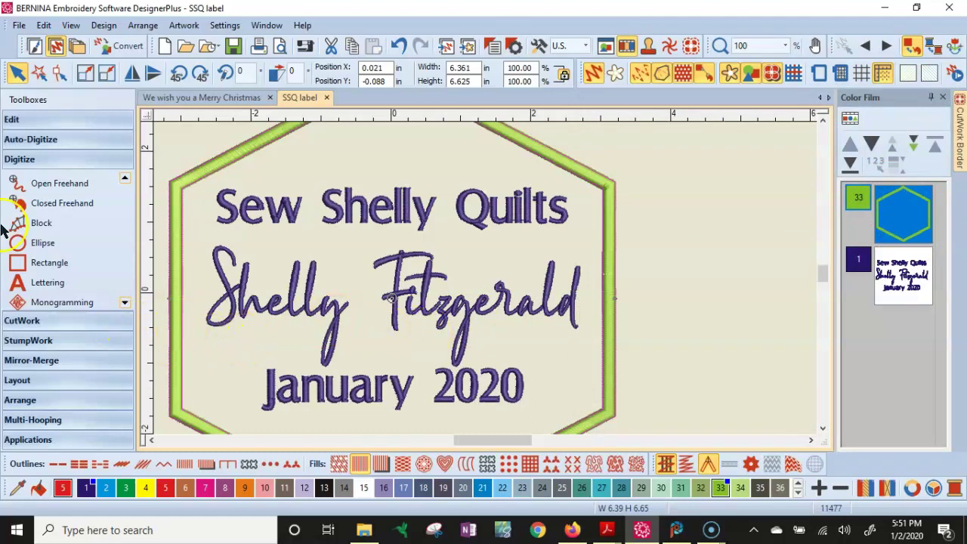
click(16, 121)
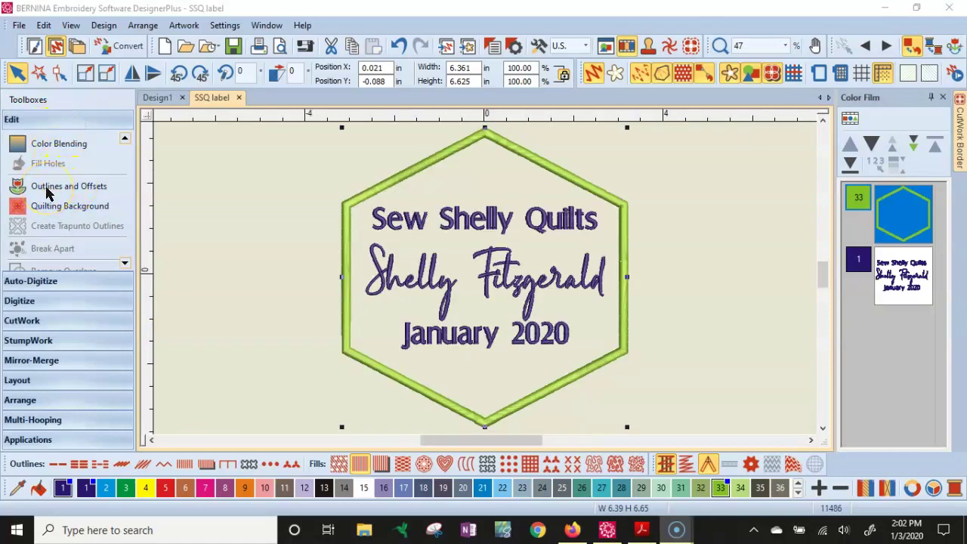
click(46, 193)
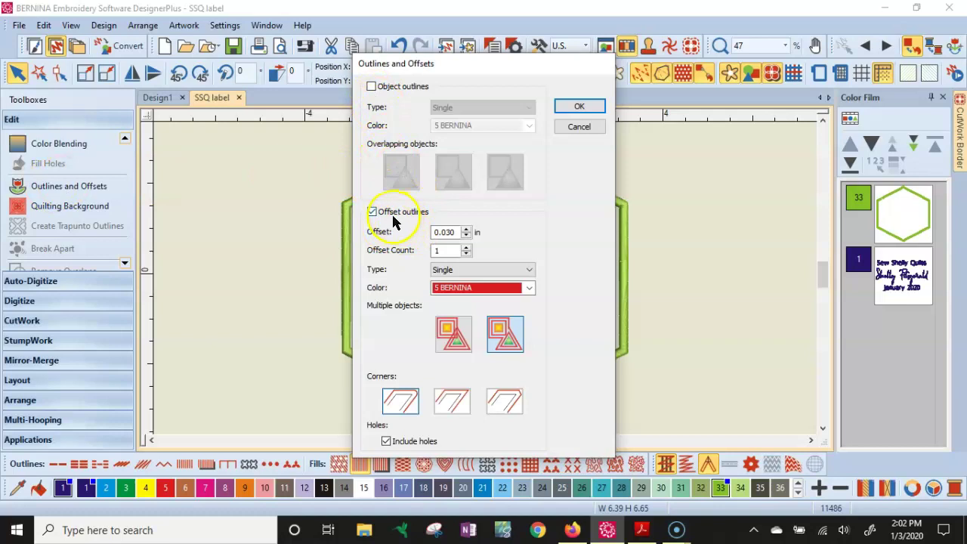
click(370, 86)
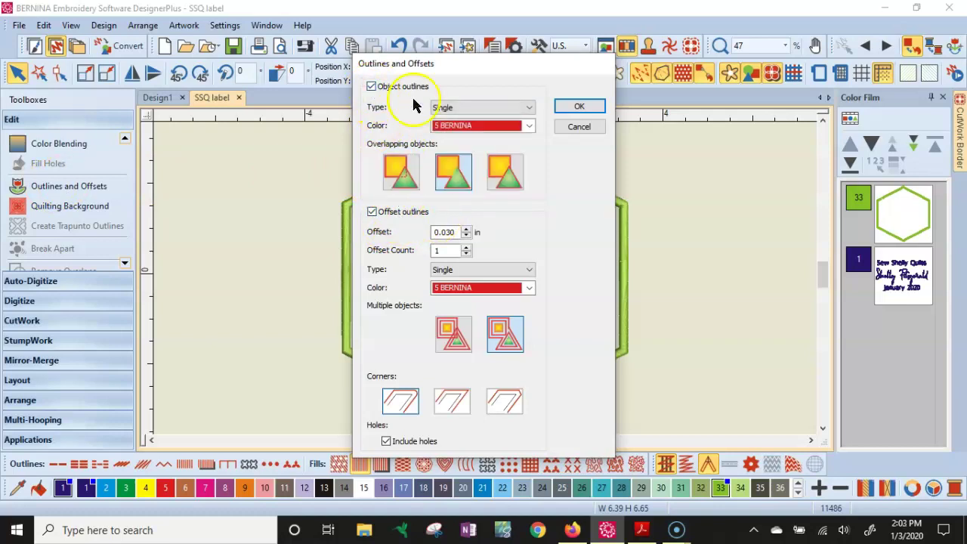
click(371, 87)
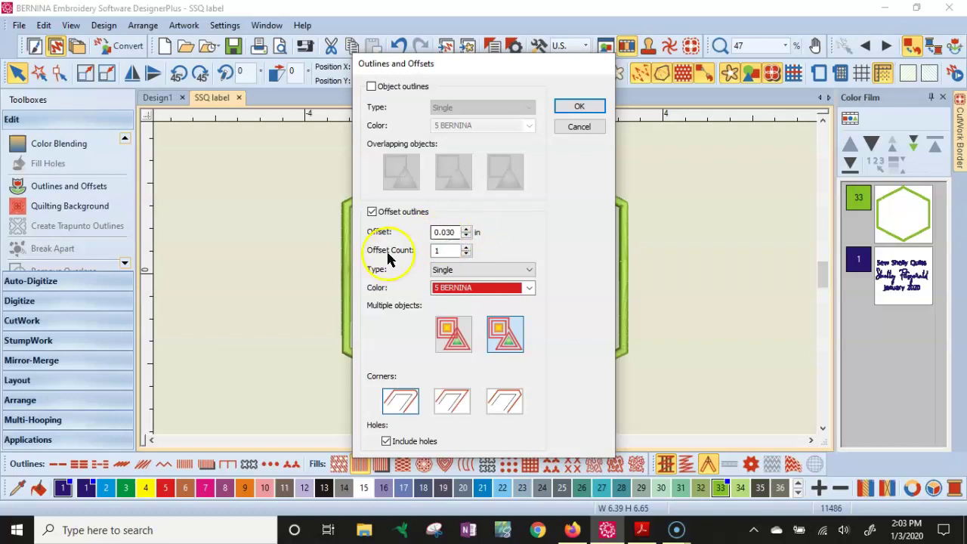
click(451, 252)
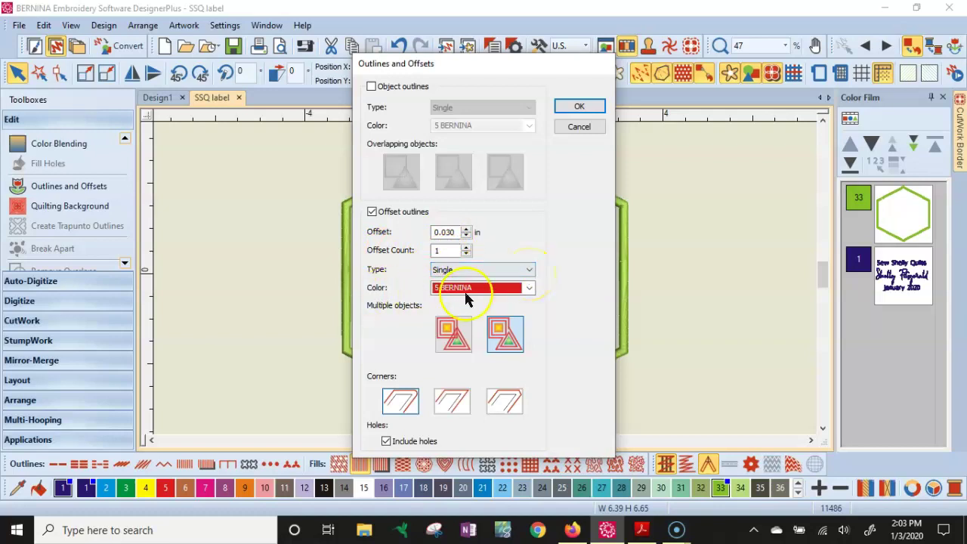
click(530, 288)
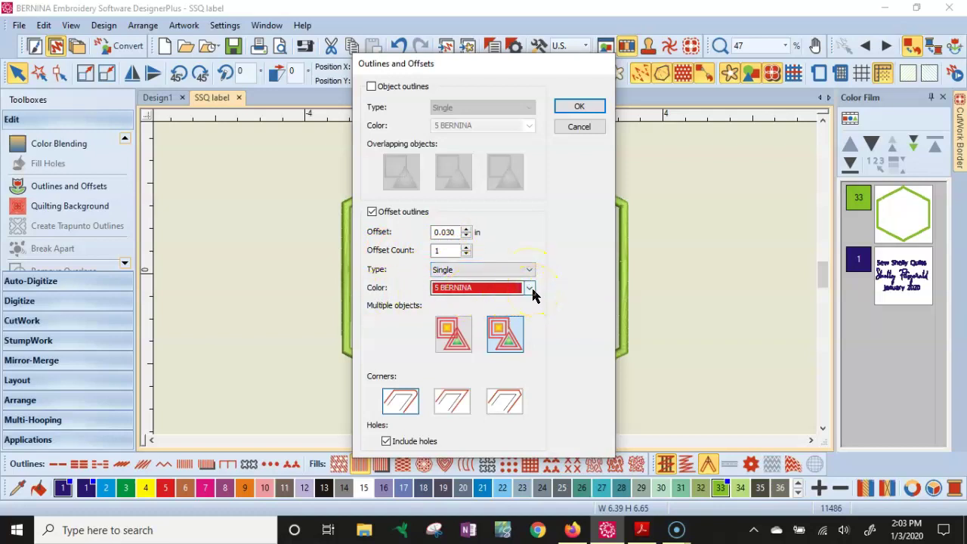
click(578, 106)
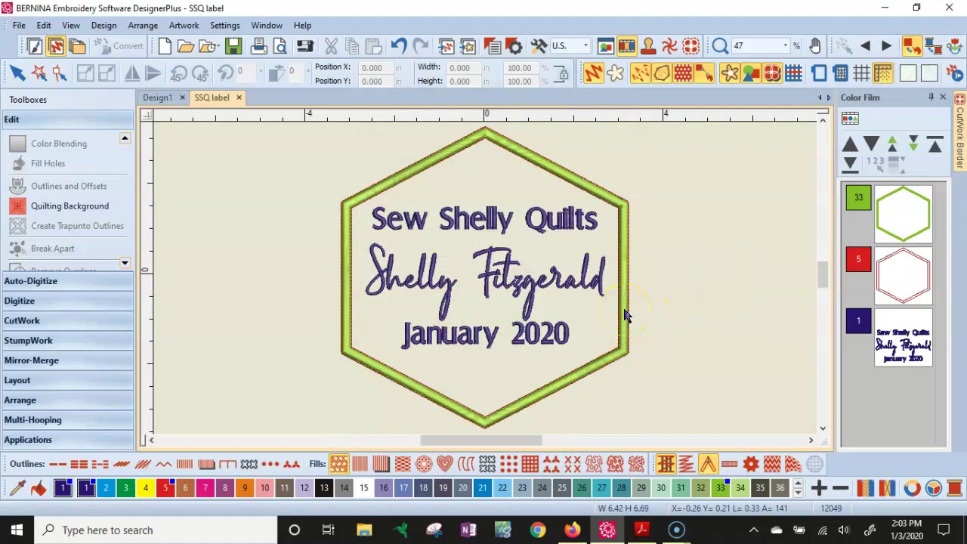
scroll(484, 284, up, 3)
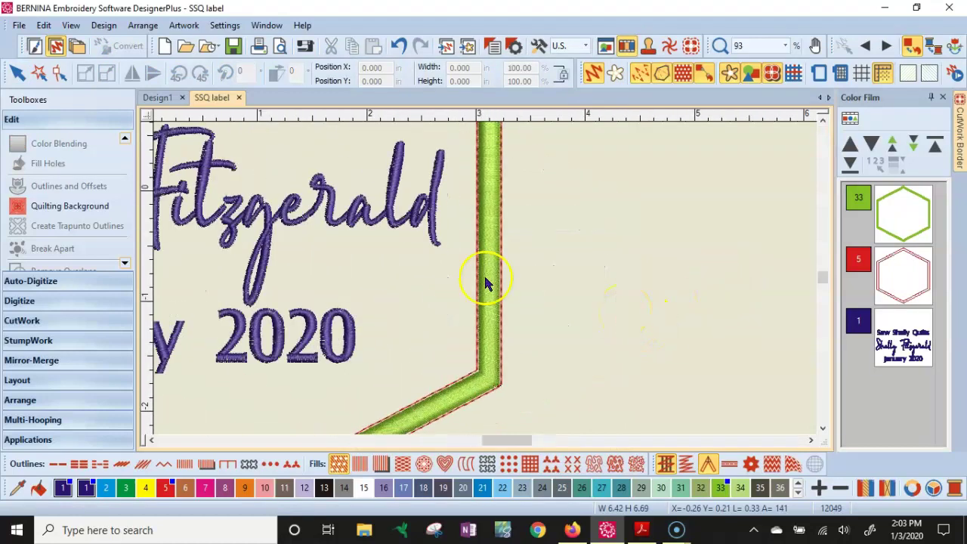
scroll(484, 283, up, 2)
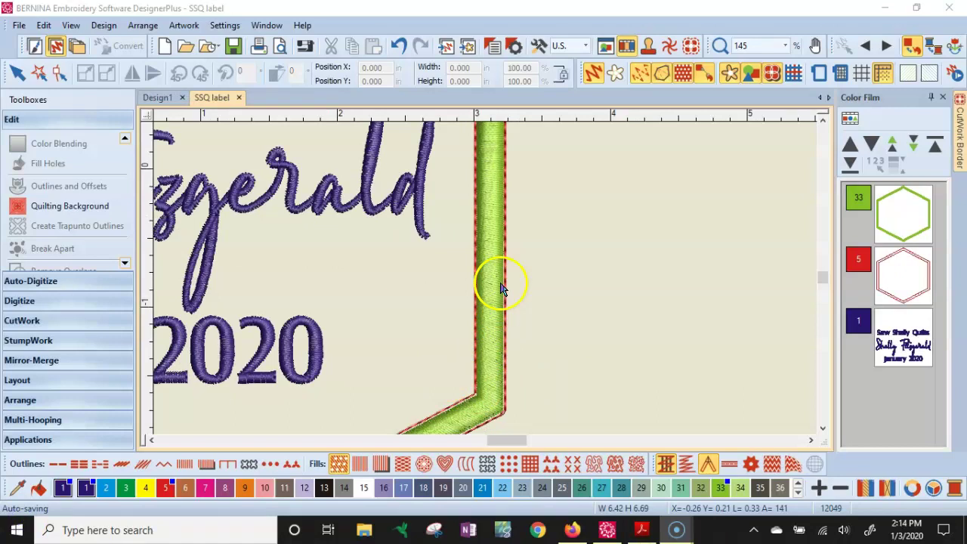
click(512, 304)
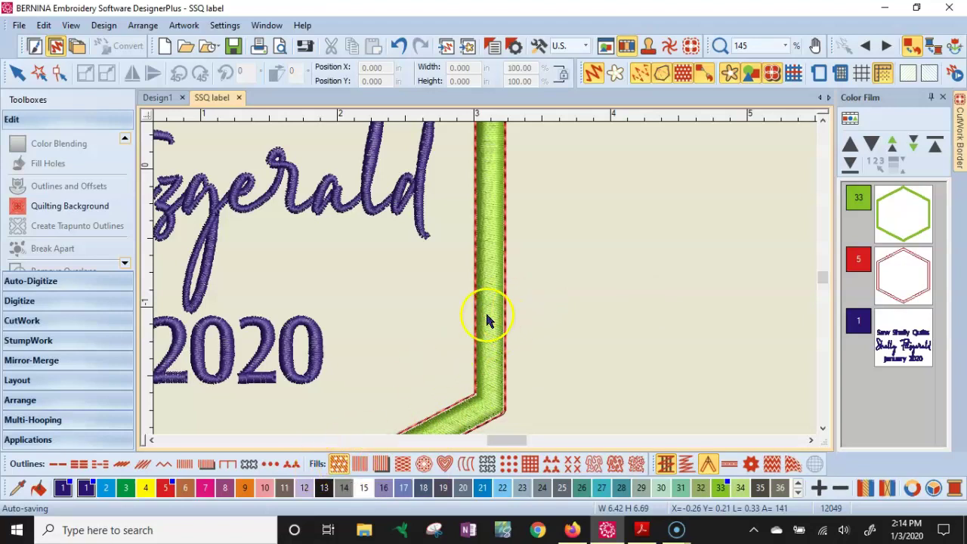
List objects as thumbnails, move the red outline to second place, and delete the stray border object
click(892, 210)
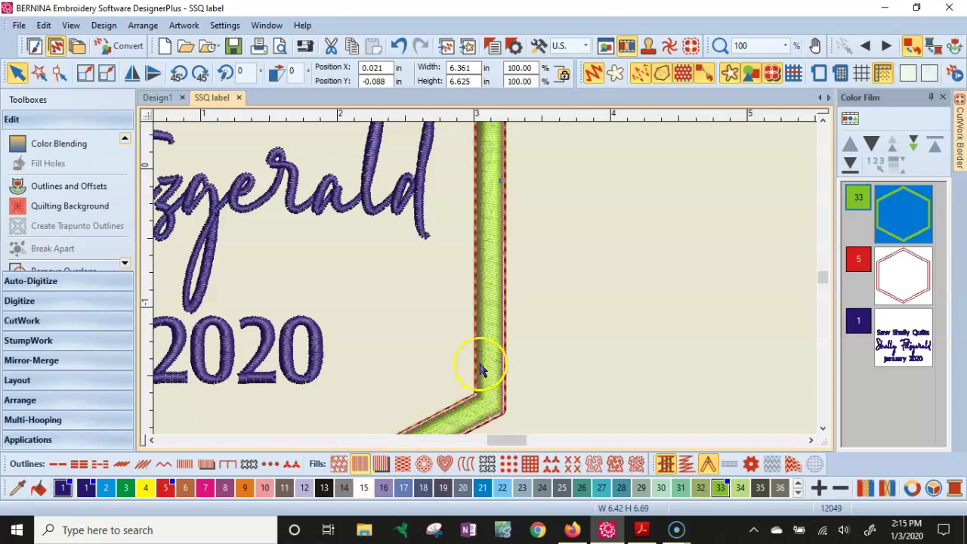
click(874, 282)
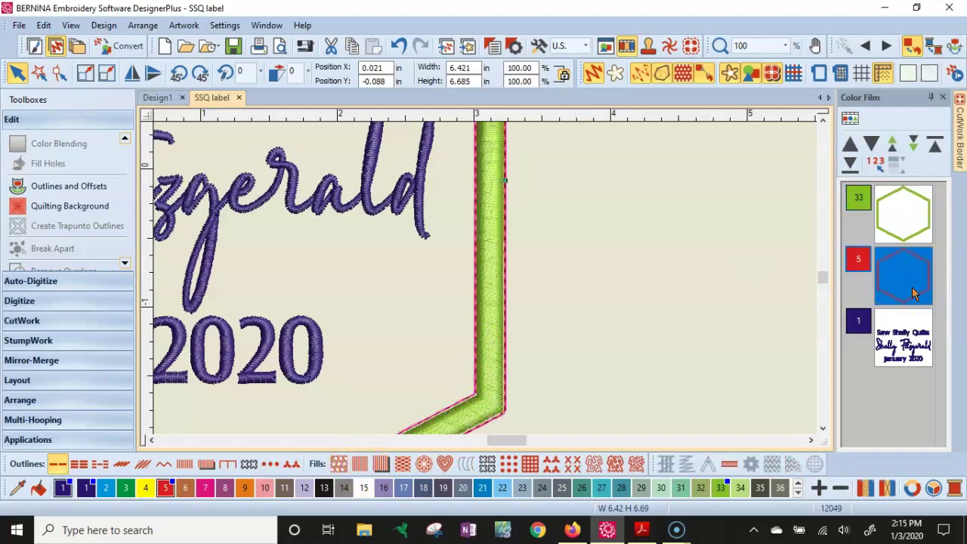
click(477, 264)
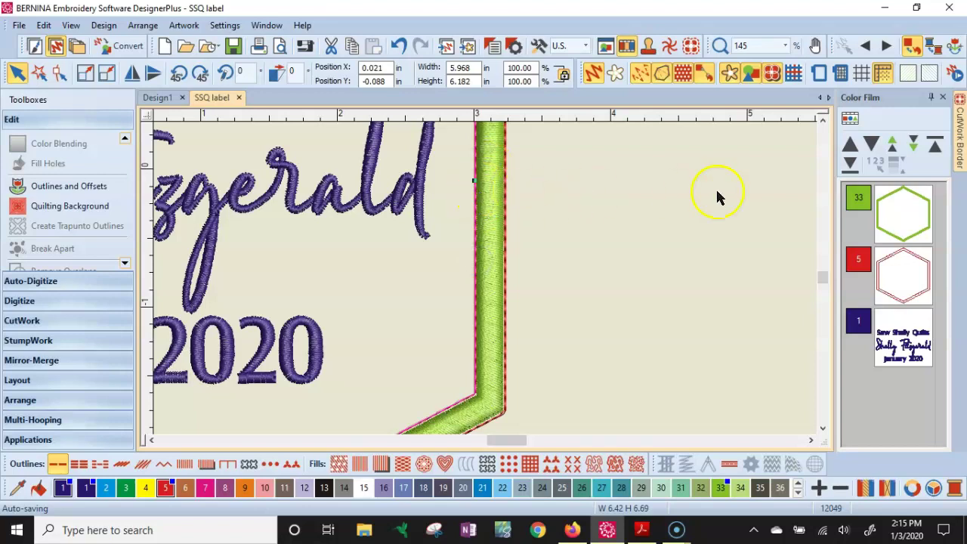
click(849, 119)
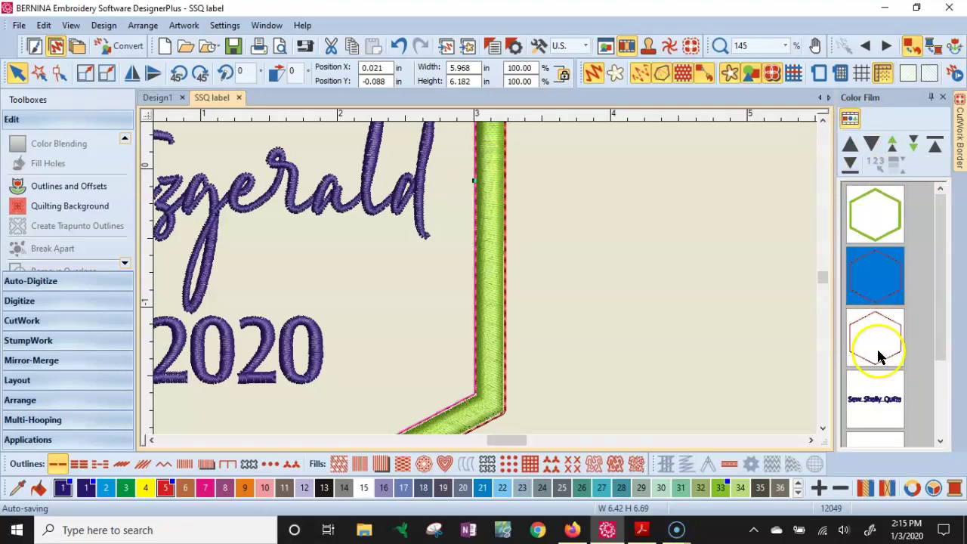
drag(878, 355, 865, 277)
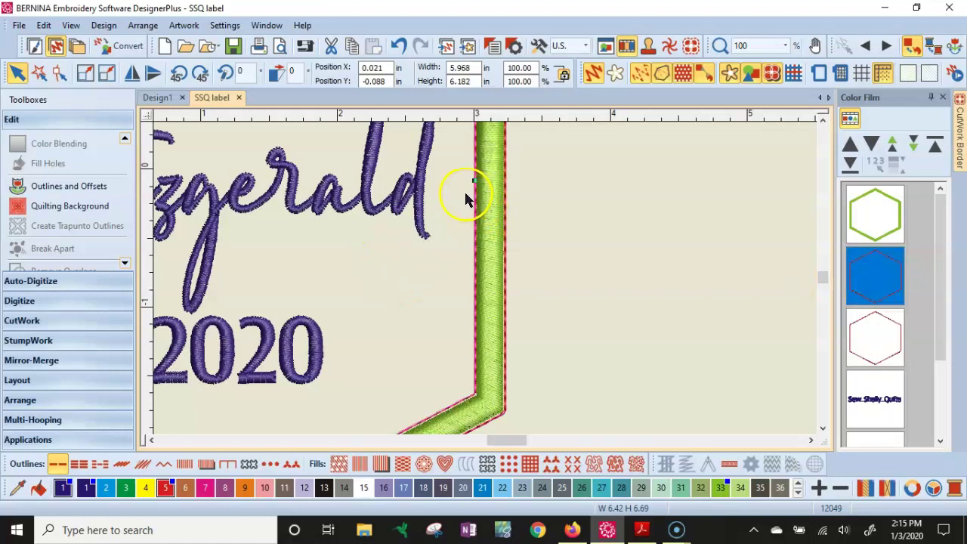
click(476, 191)
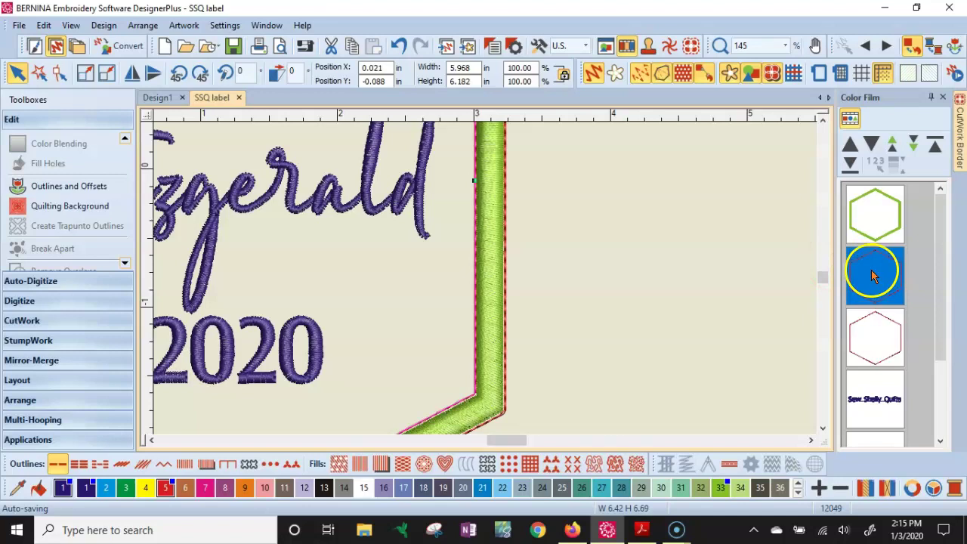
key(Delete)
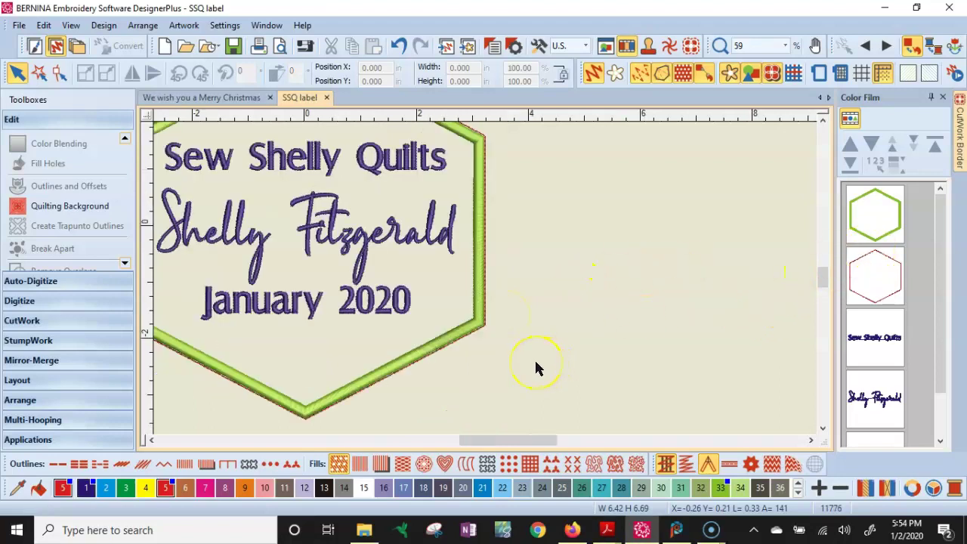
Select all objects and proportionally set the label width to 6 in (6.247 in tall)
key(ctrl+a)
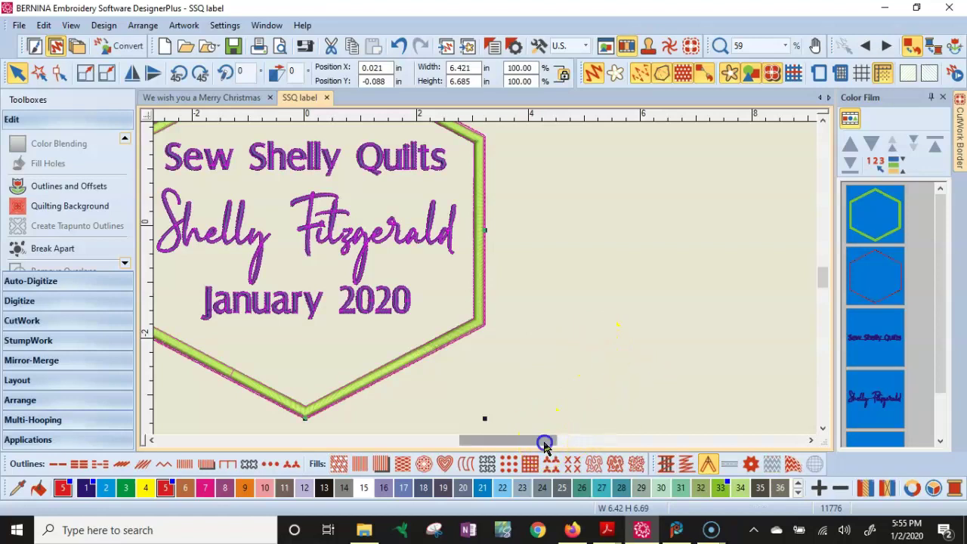
key(0)
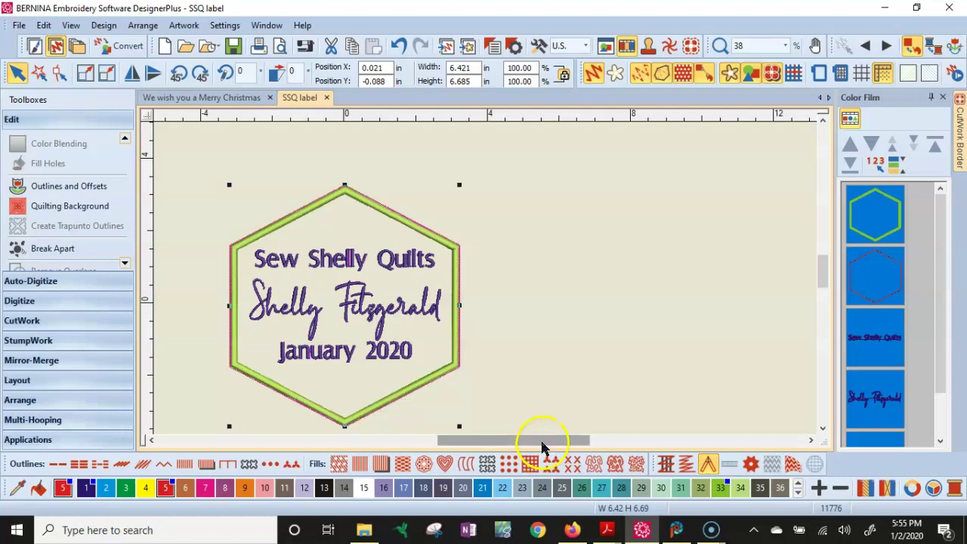
key(0)
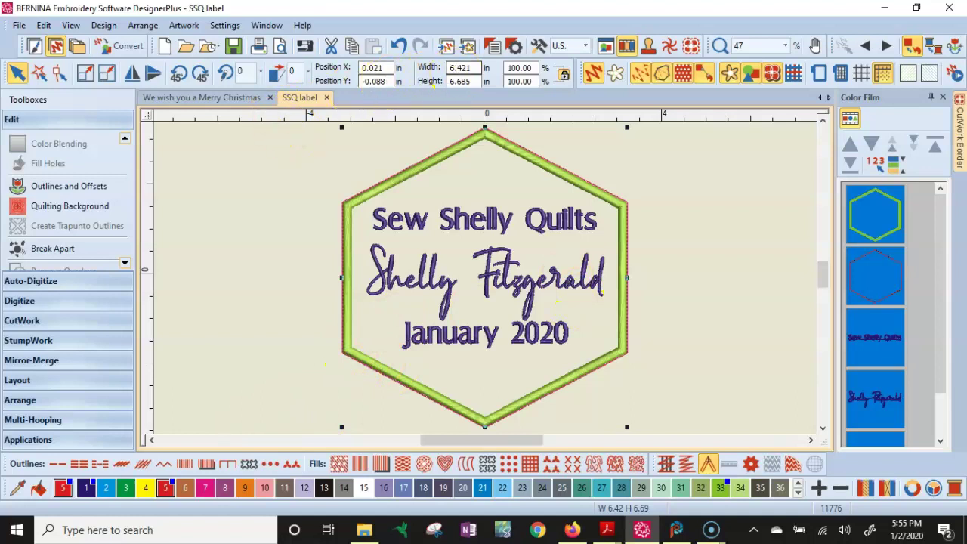
click(475, 69)
click(478, 77)
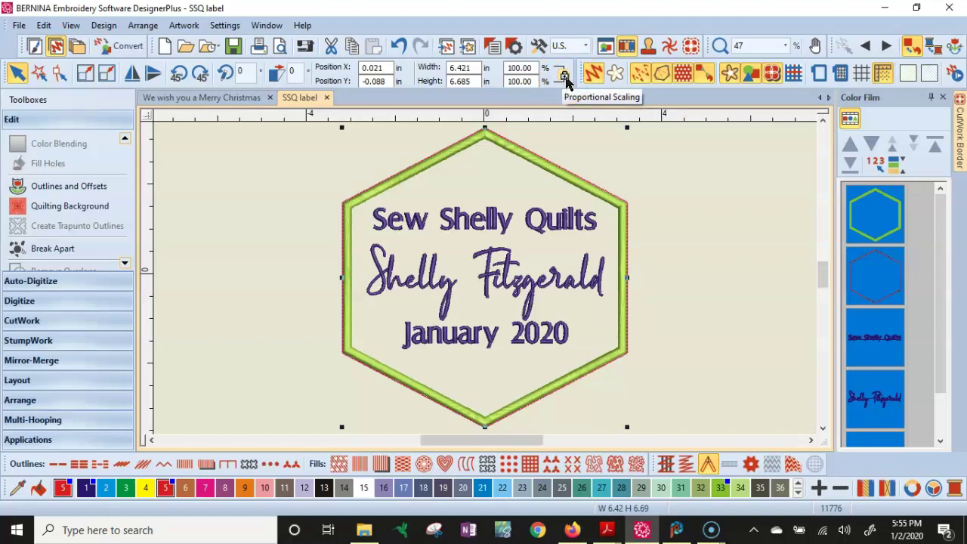
click(474, 68)
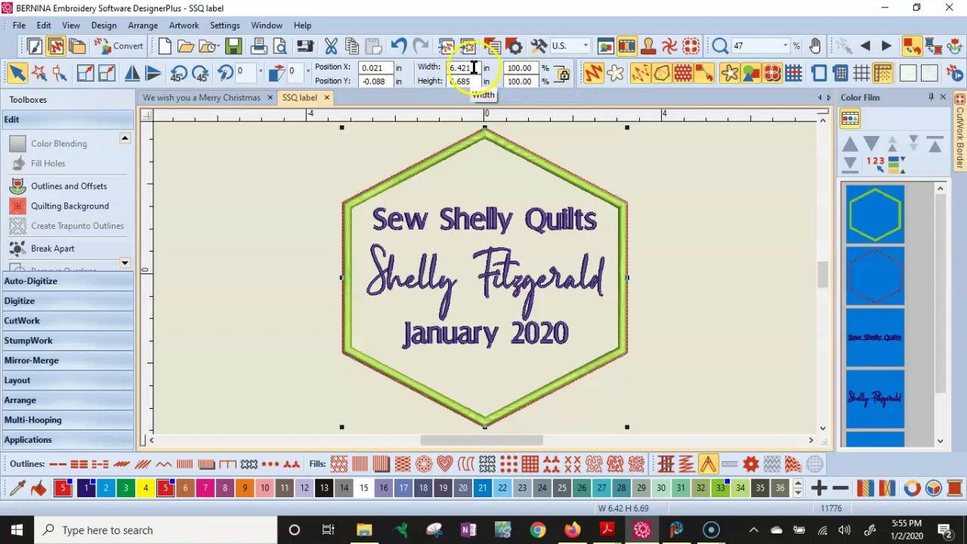
double_click(474, 68)
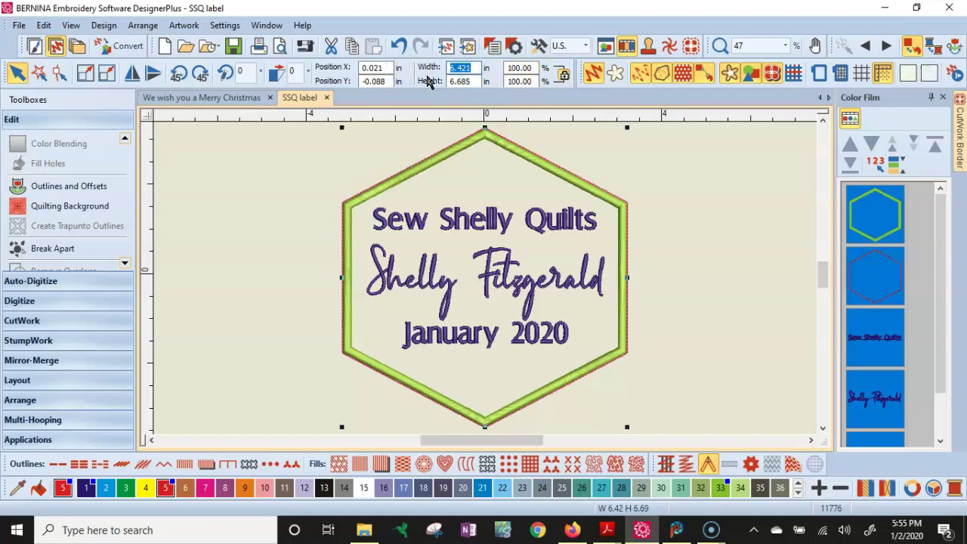
text(6)
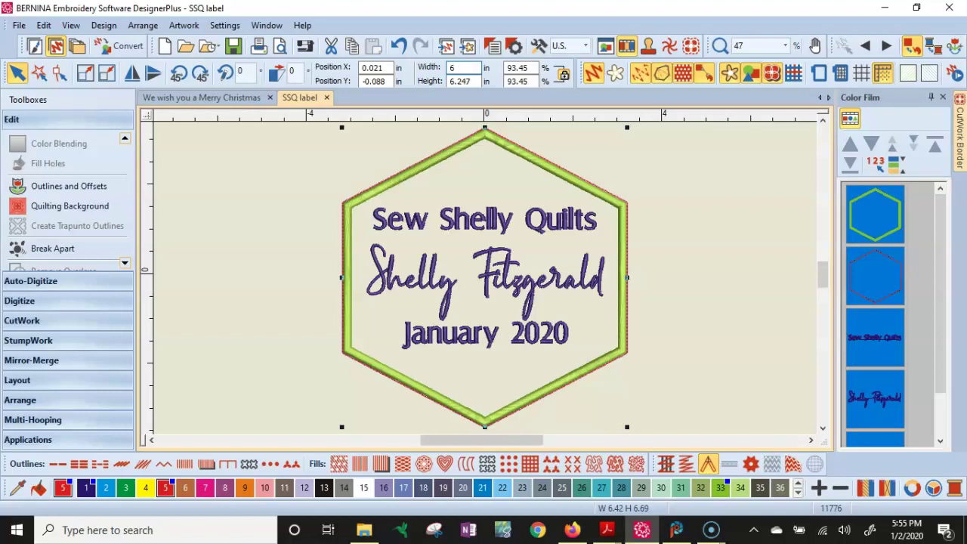
key(Return)
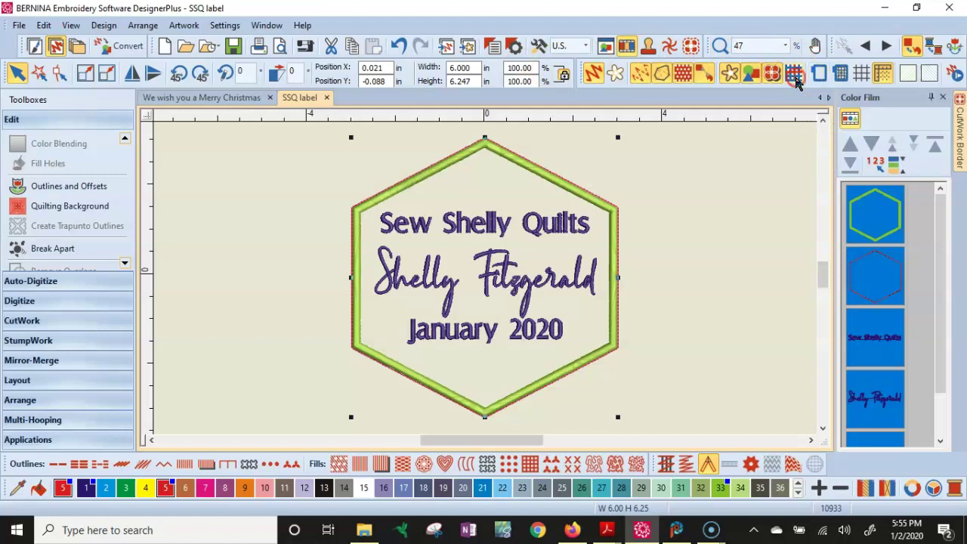
Choose the BERNINA Midi Hoop 165 x 265 with foot #26 and display the hoop on the canvas
click(837, 75)
right_click(818, 72)
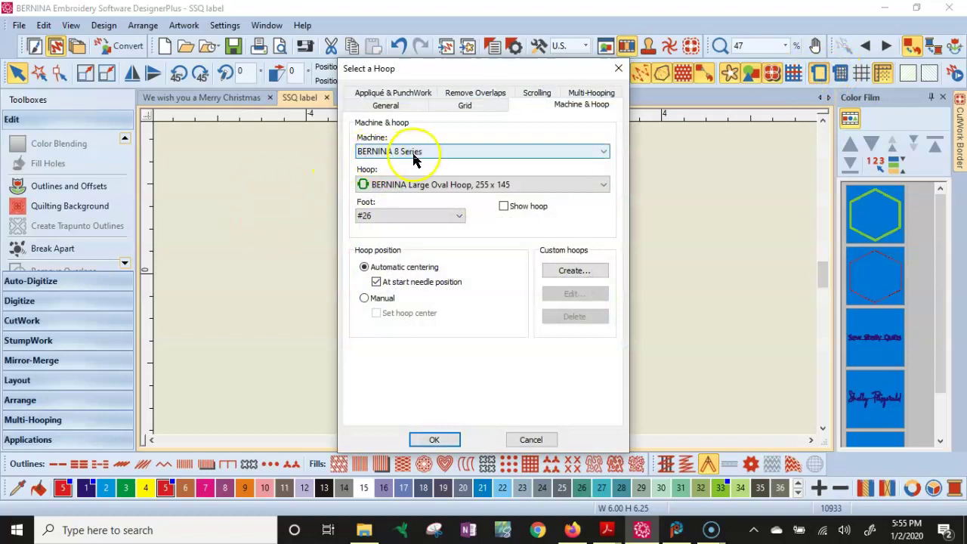
click(604, 153)
click(606, 154)
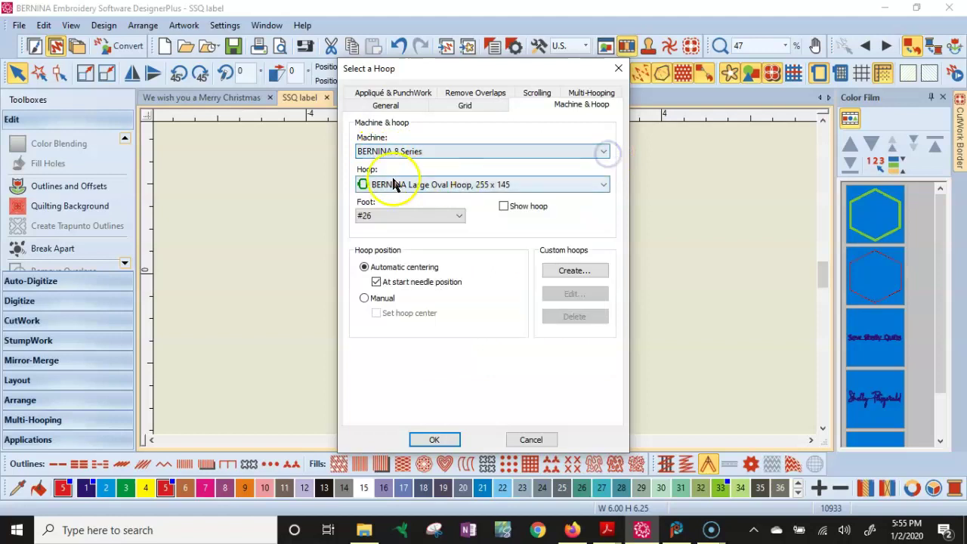
click(602, 187)
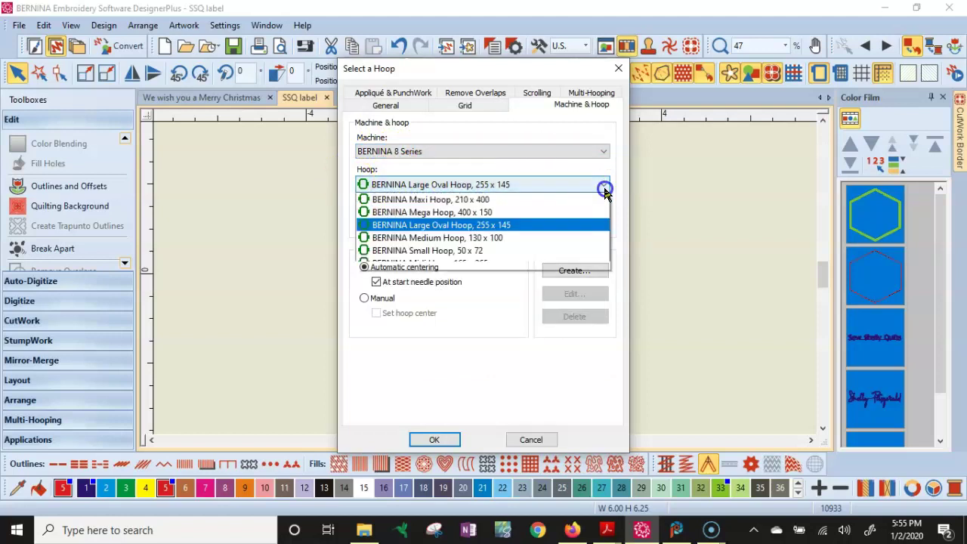
click(487, 278)
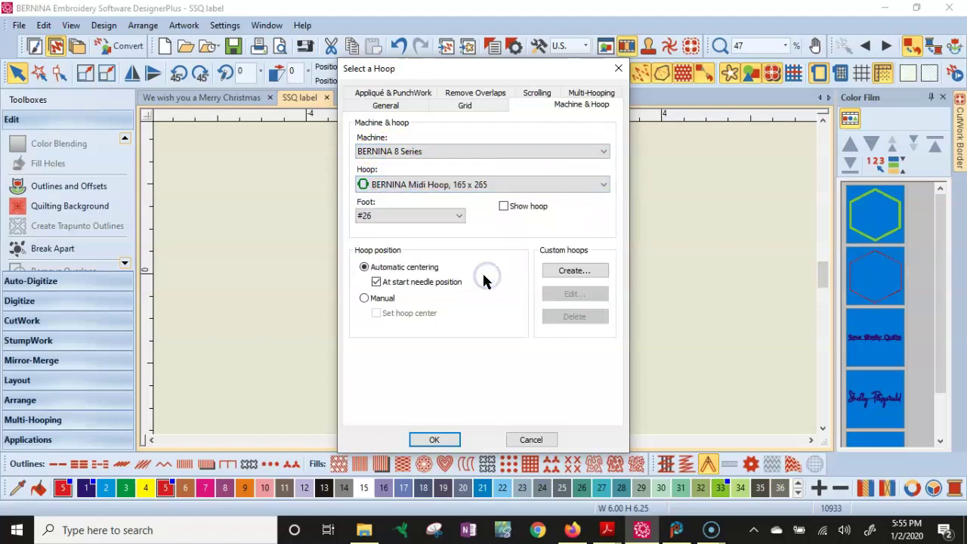
click(376, 284)
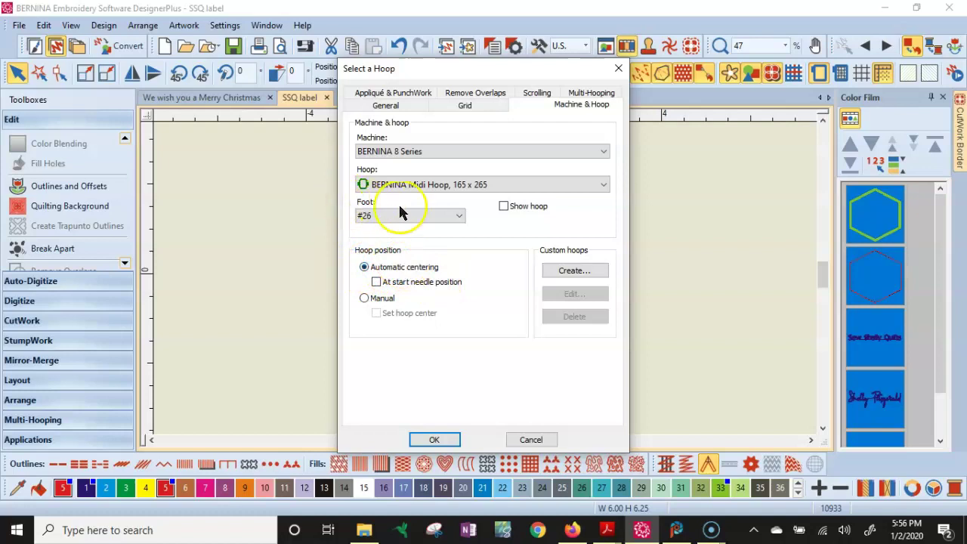
click(363, 216)
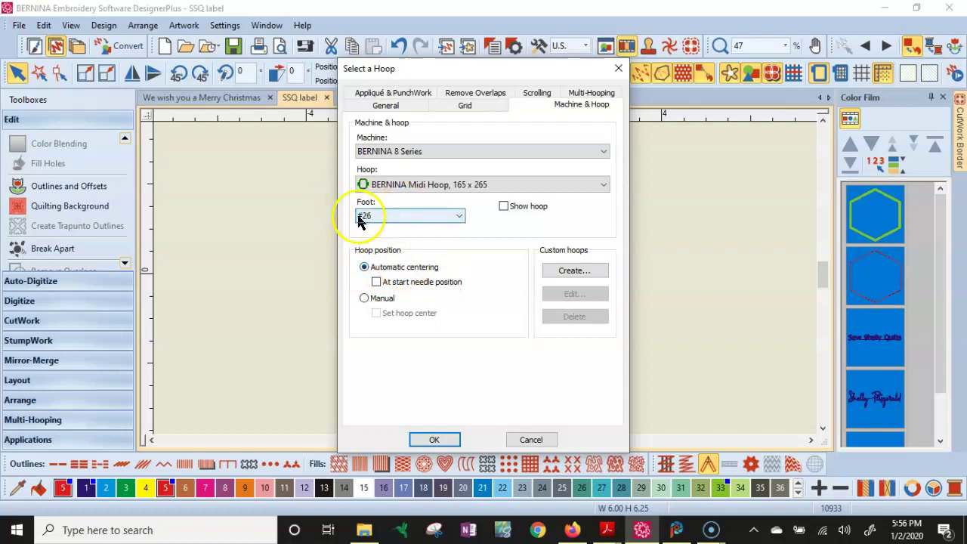
click(503, 205)
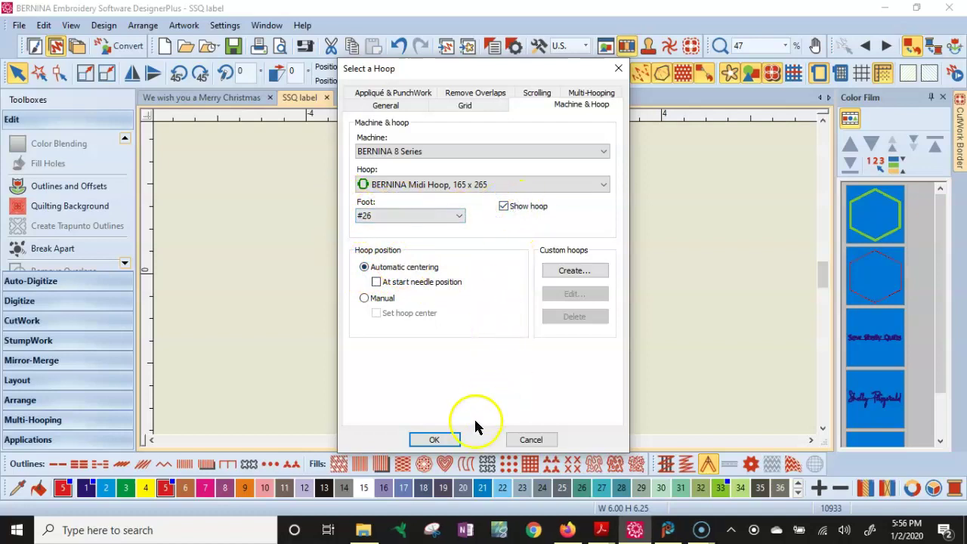
click(442, 438)
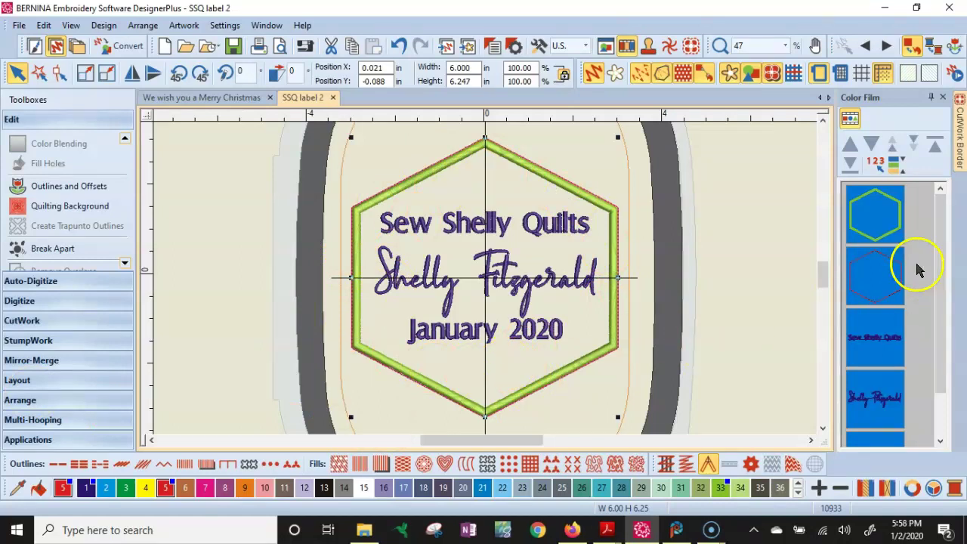
Move the red hexagon outline to the end of the stitch sequence
click(784, 285)
click(865, 275)
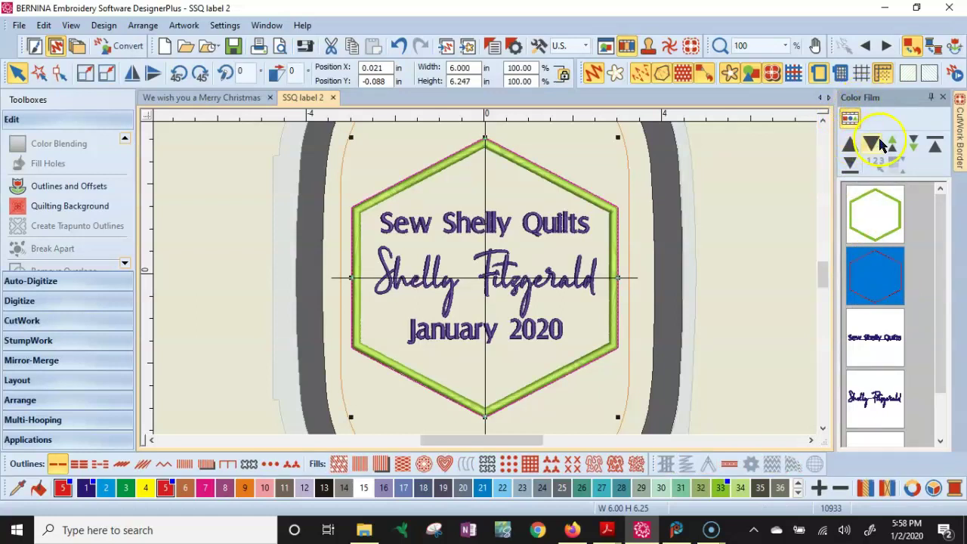
click(846, 167)
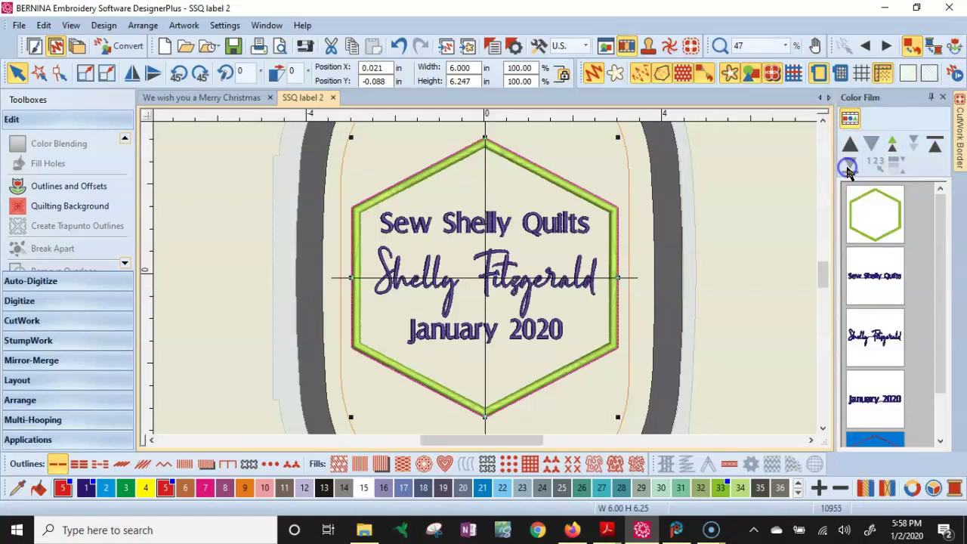
Group the Color Film by thread colour and check the green hexagon and navy lettering order
click(851, 120)
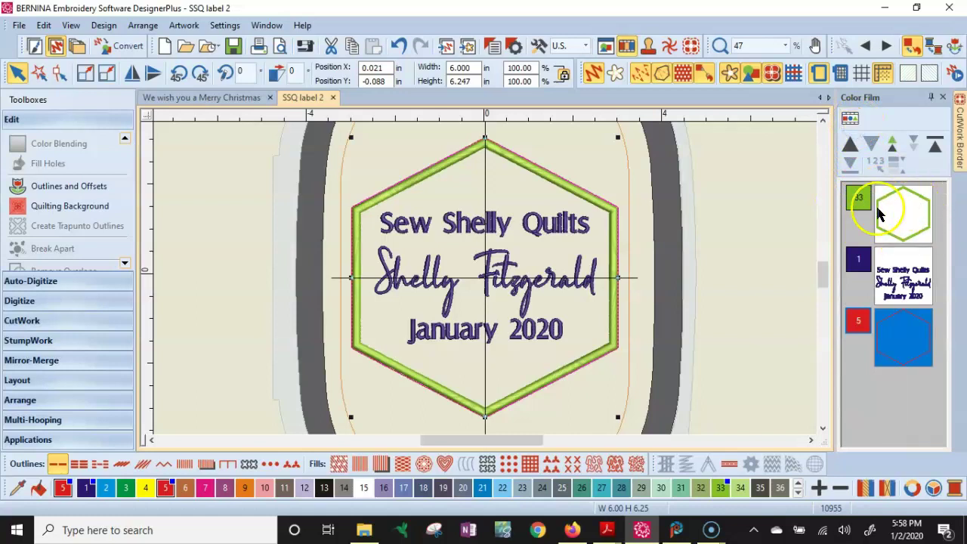
click(913, 207)
drag(909, 229, 917, 345)
click(904, 289)
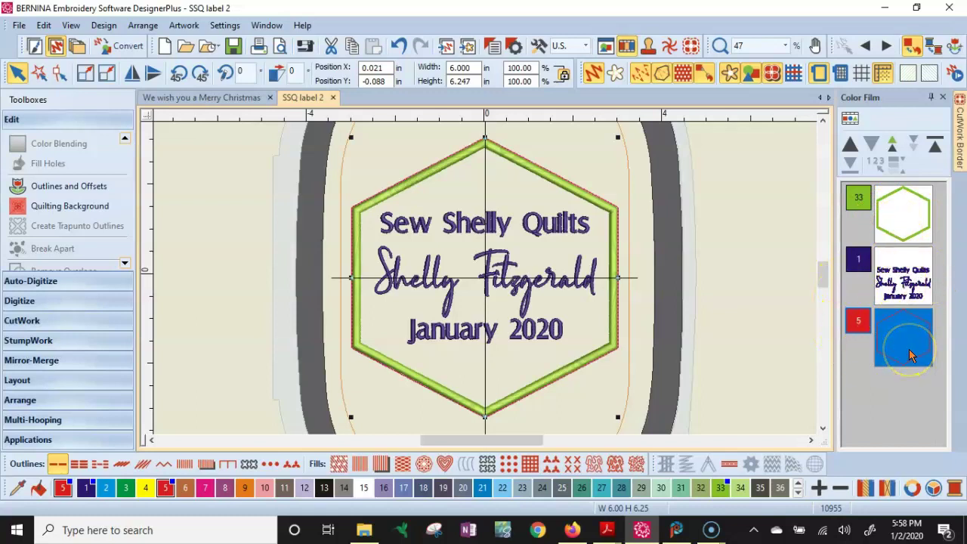
click(485, 406)
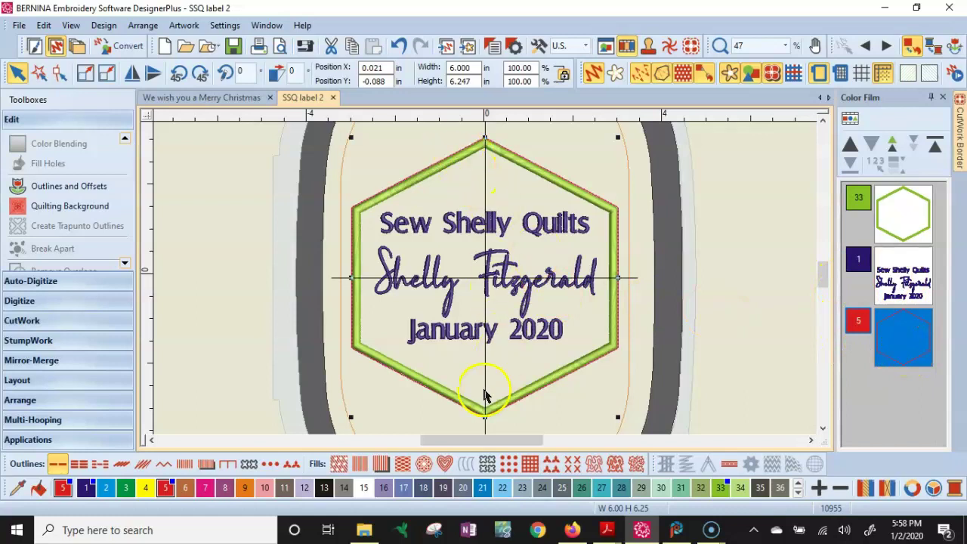
click(486, 165)
click(458, 427)
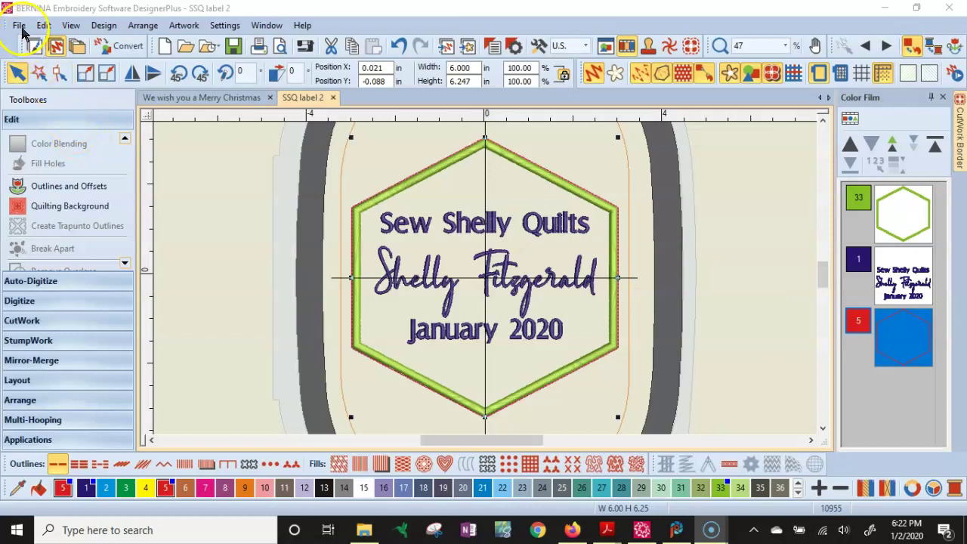
Save the design to the Desktop as 'SSQ label 2' in BERNINA V8 ART80 format, replacing the old file
click(19, 26)
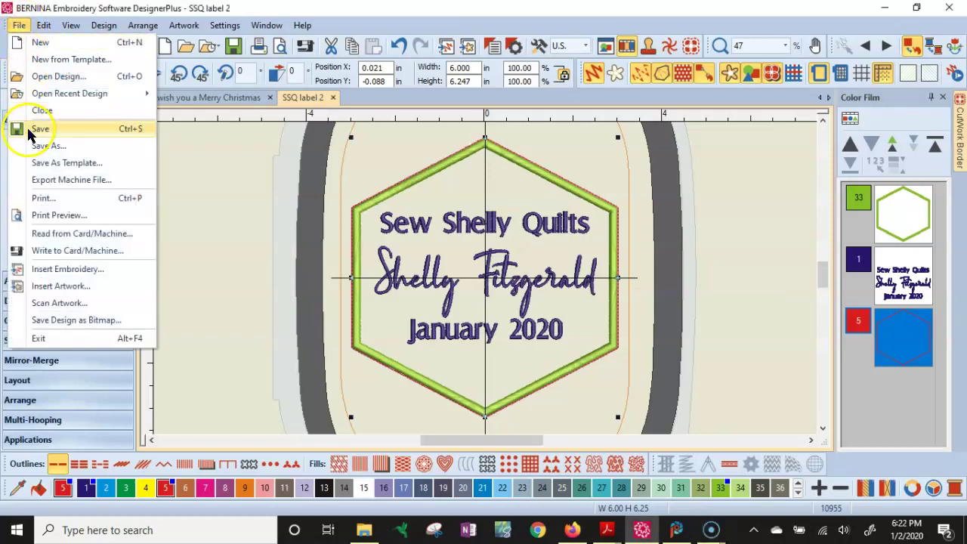
click(51, 145)
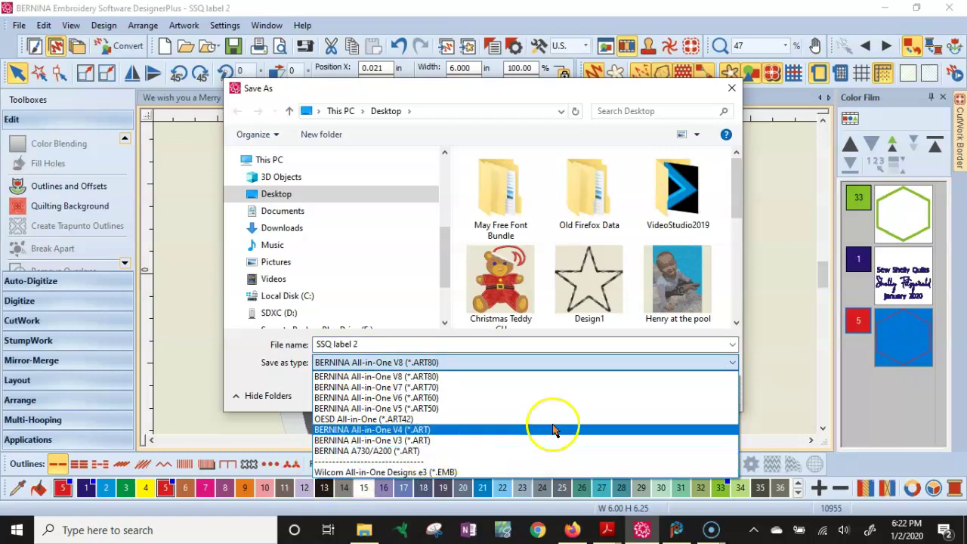
click(242, 384)
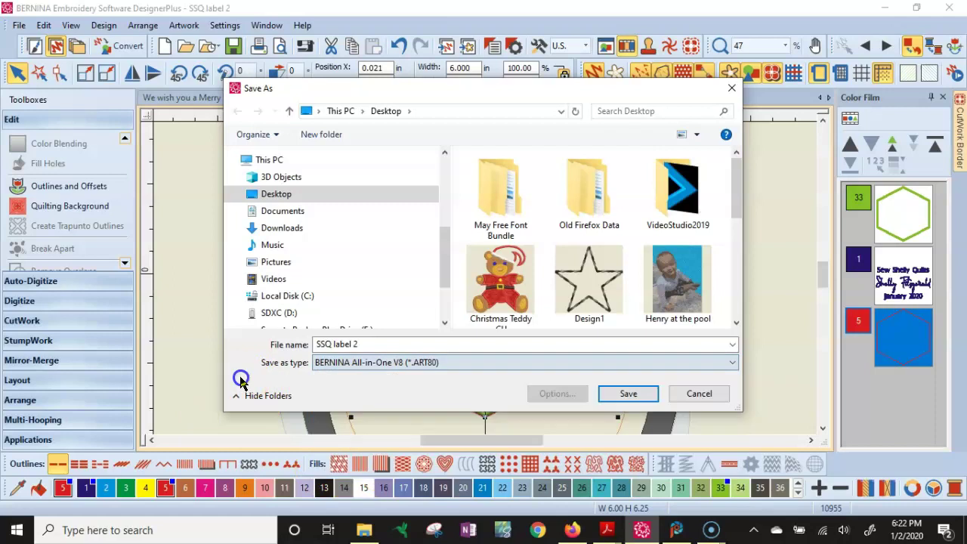
click(361, 344)
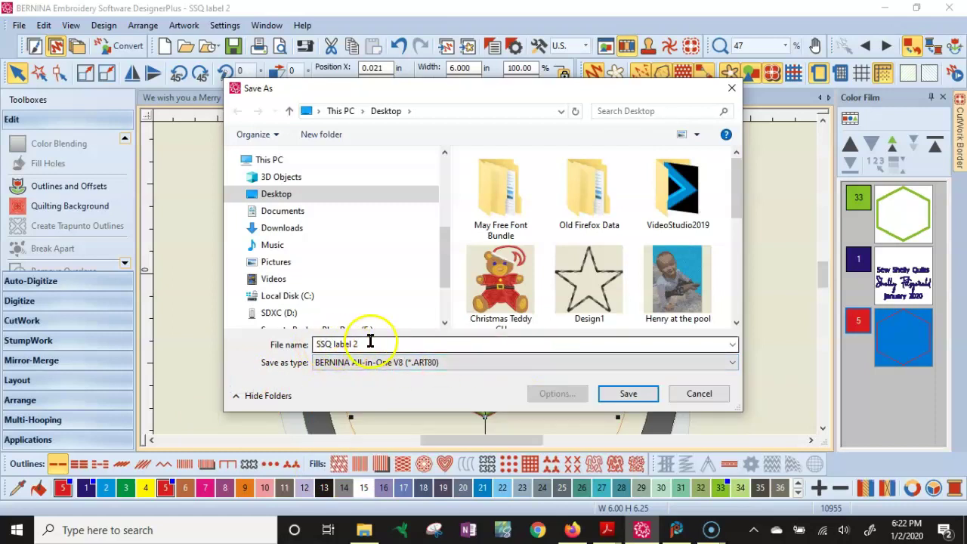
click(627, 395)
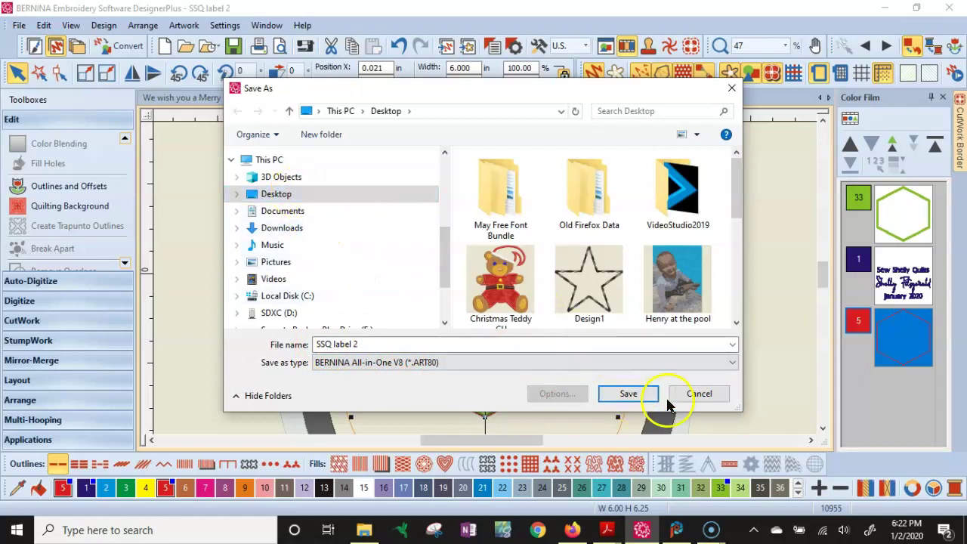
click(627, 393)
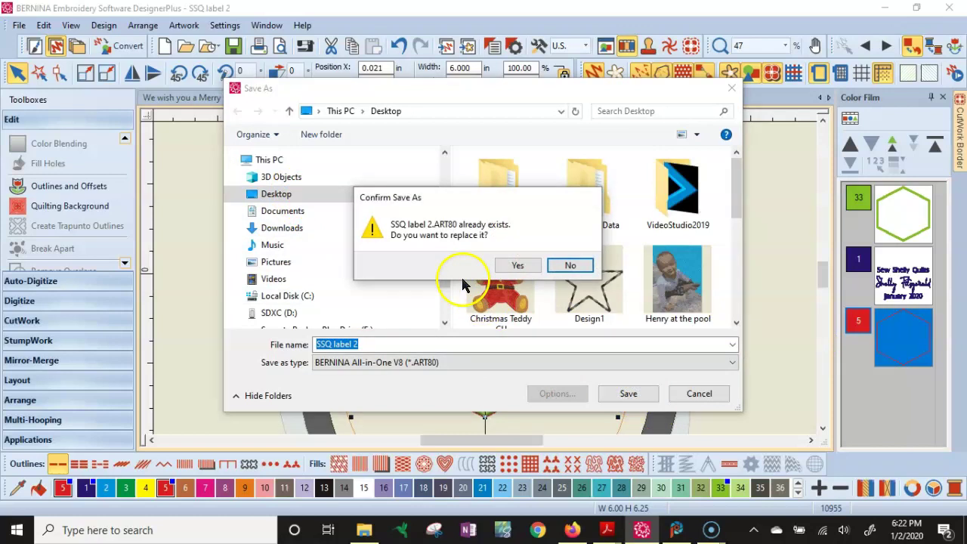
click(520, 265)
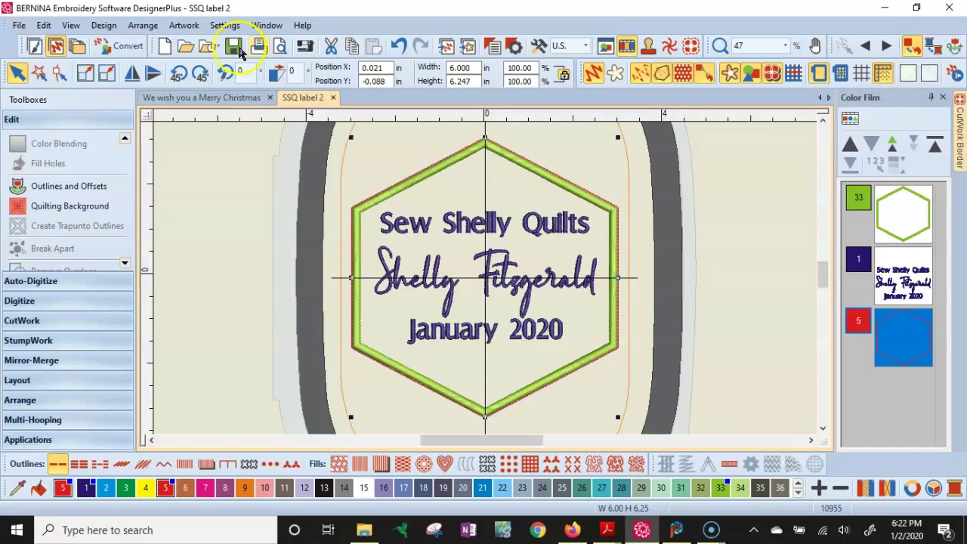
Export 'SSQ label 2' as a BERNINA USB Stick EXP machine file, overwriting the existing one
click(18, 26)
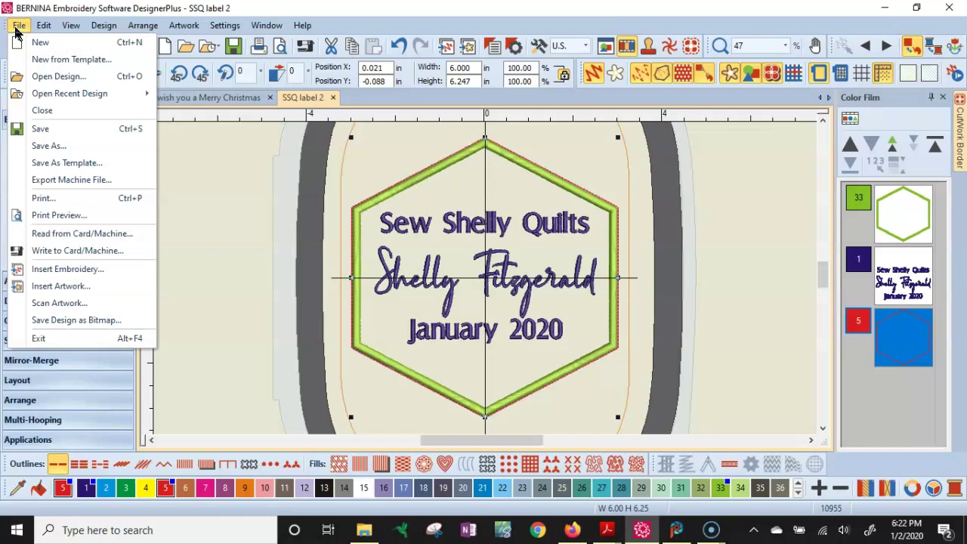
click(75, 181)
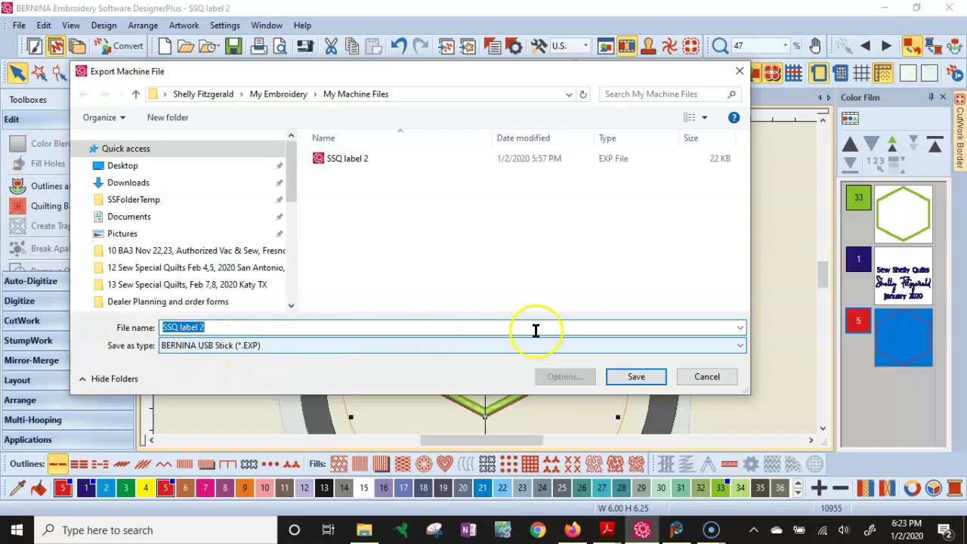
click(743, 349)
click(742, 348)
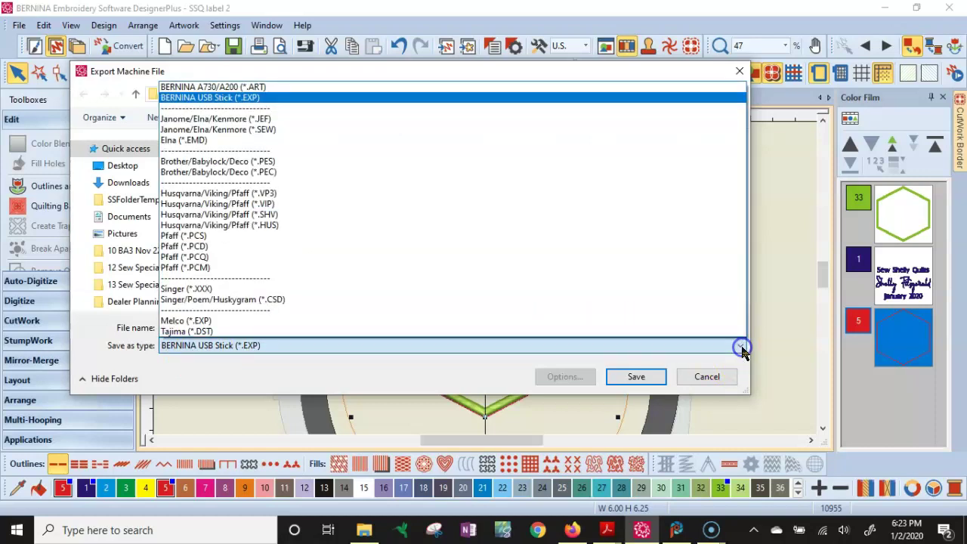
click(636, 382)
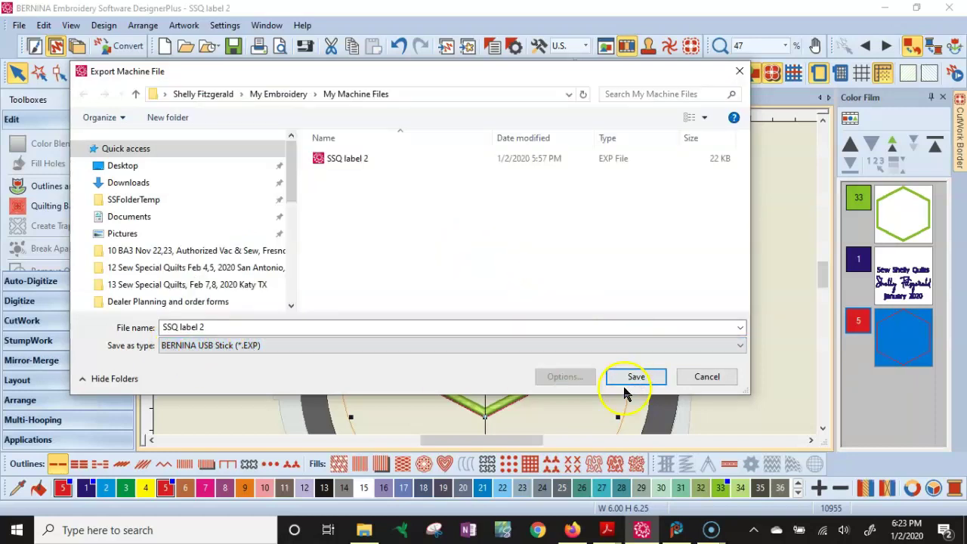
click(644, 380)
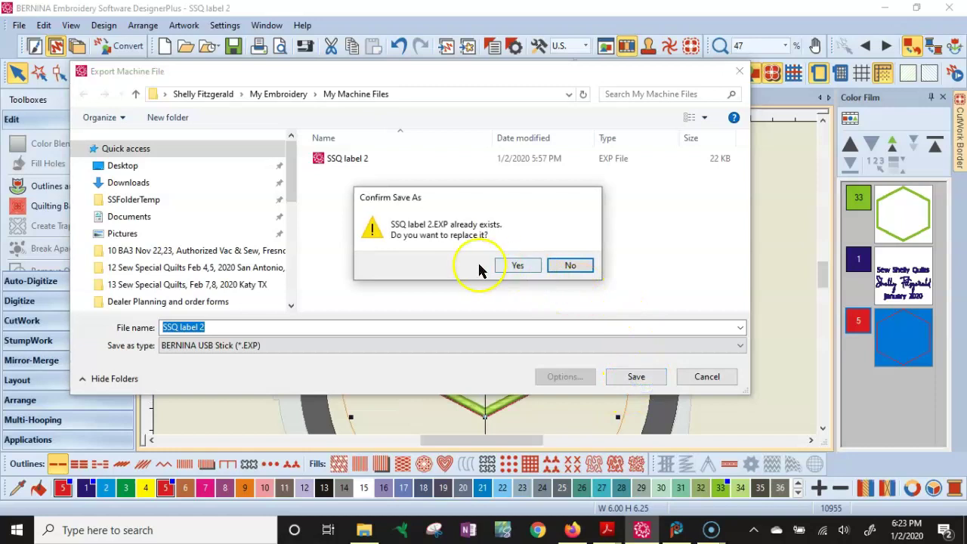
click(519, 265)
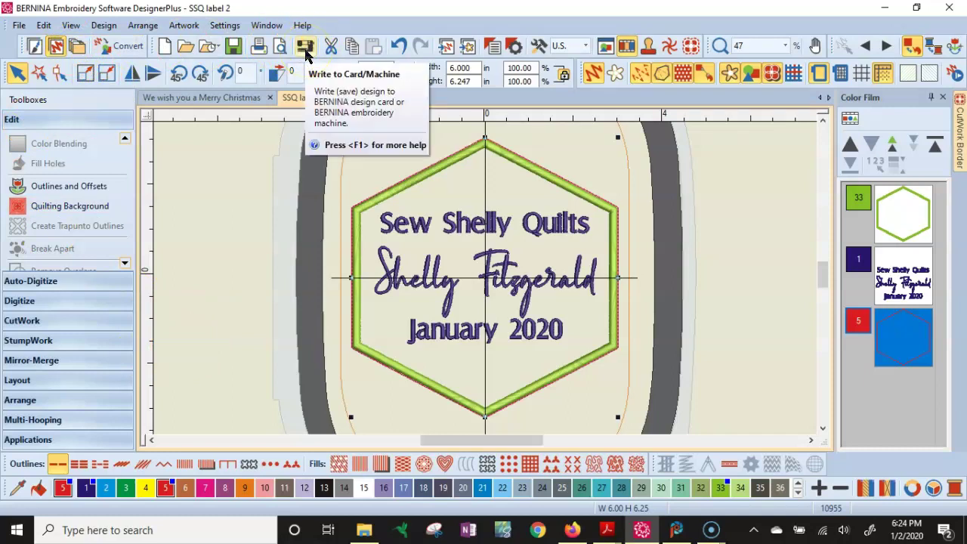
Write the design as 'SSQ label 2.exp' to drive D using the EXP format
click(306, 52)
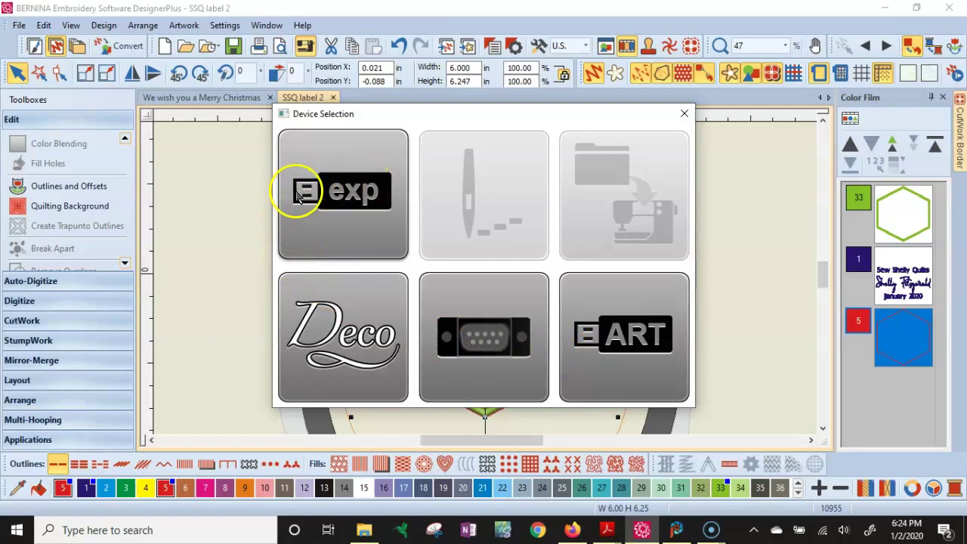
click(358, 239)
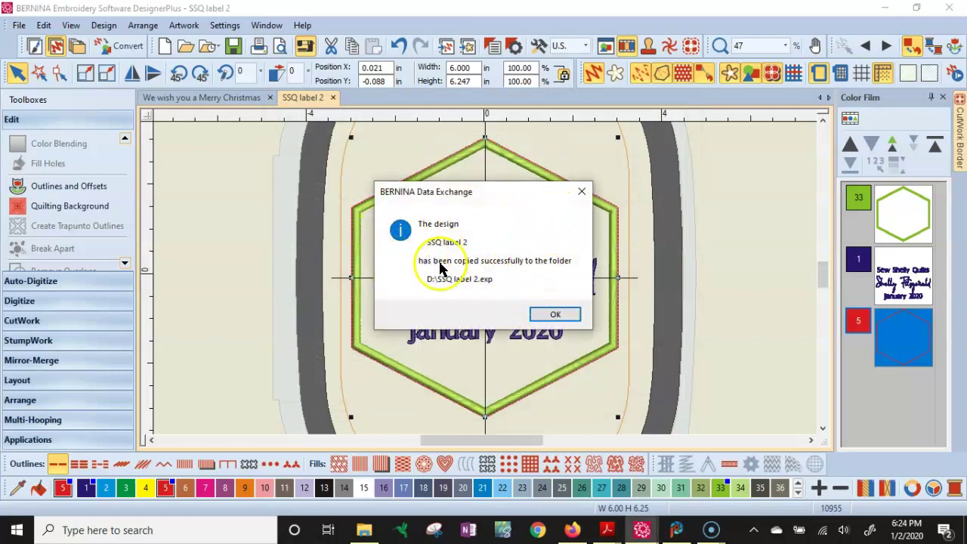
click(551, 322)
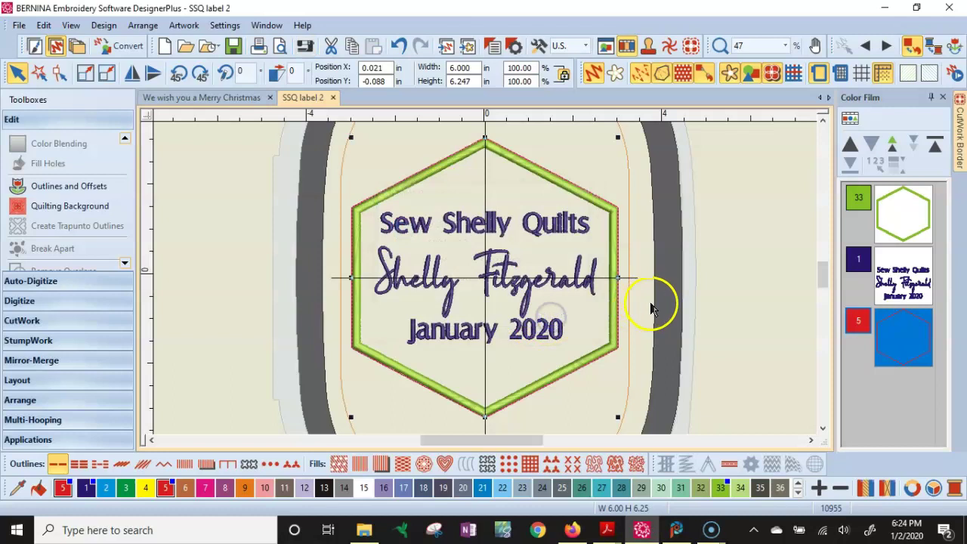